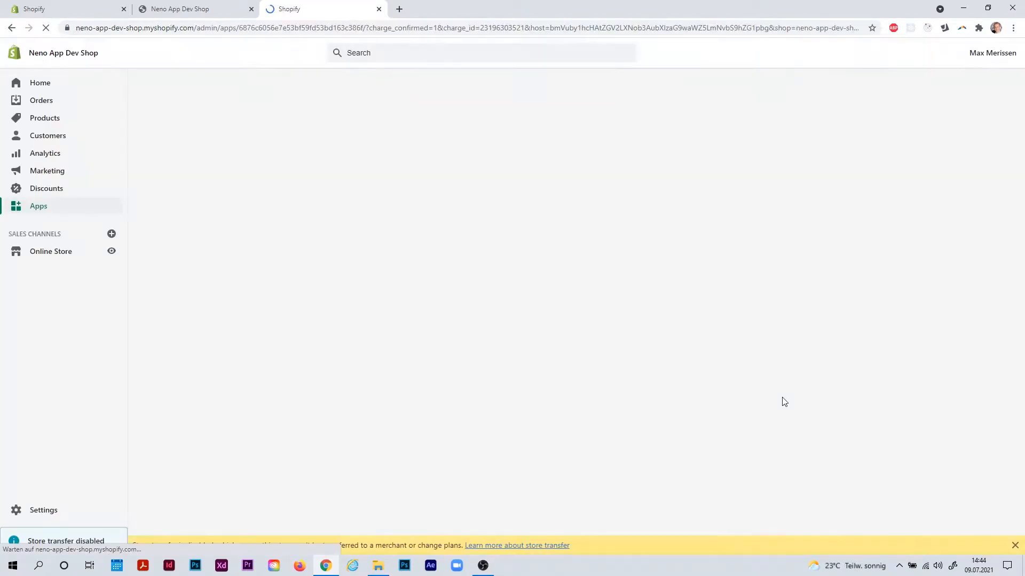
- Dismiss the store transfer notice and view the automatic theme setup prompt without installing
click(1013, 546)
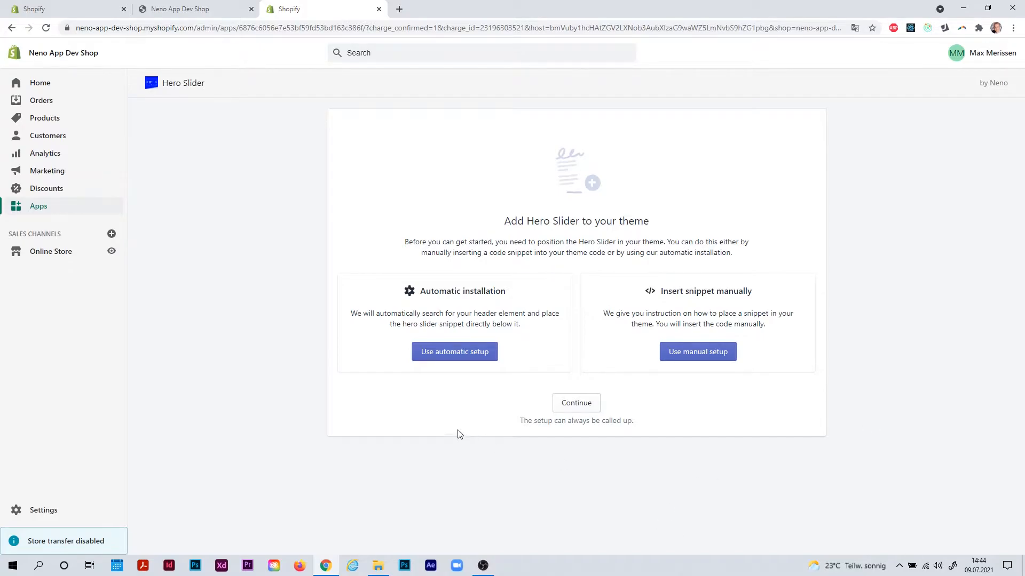
drag(419, 291, 497, 288)
click(497, 289)
click(466, 350)
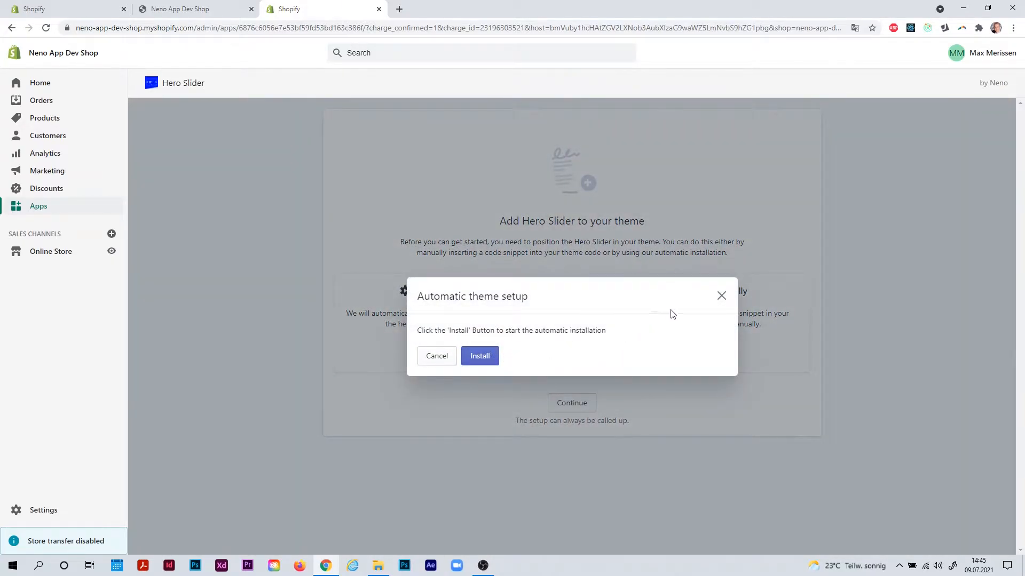
click(722, 296)
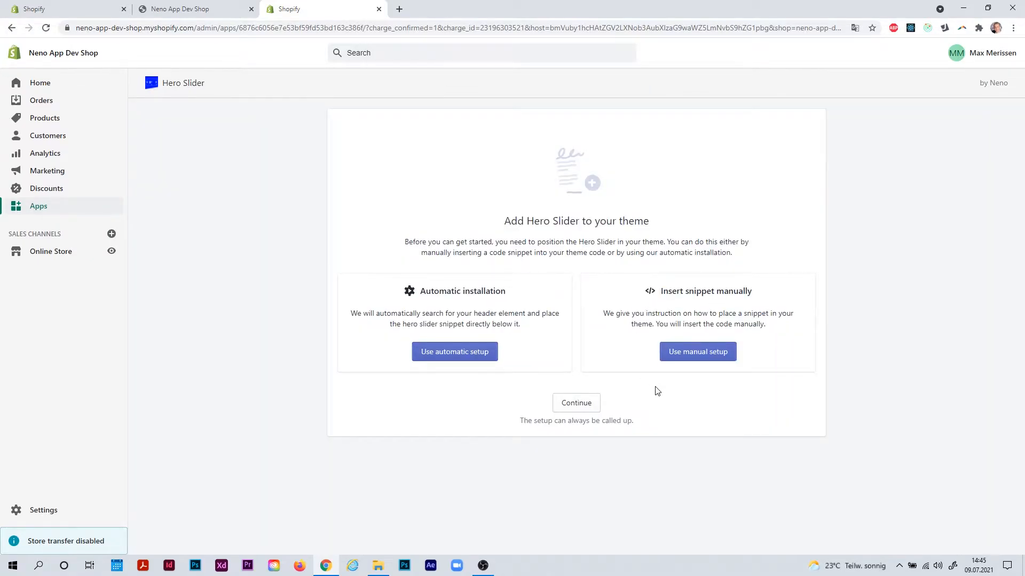
- Read through the instructions for inserting the Hero Slider snippet manually and close them
click(691, 359)
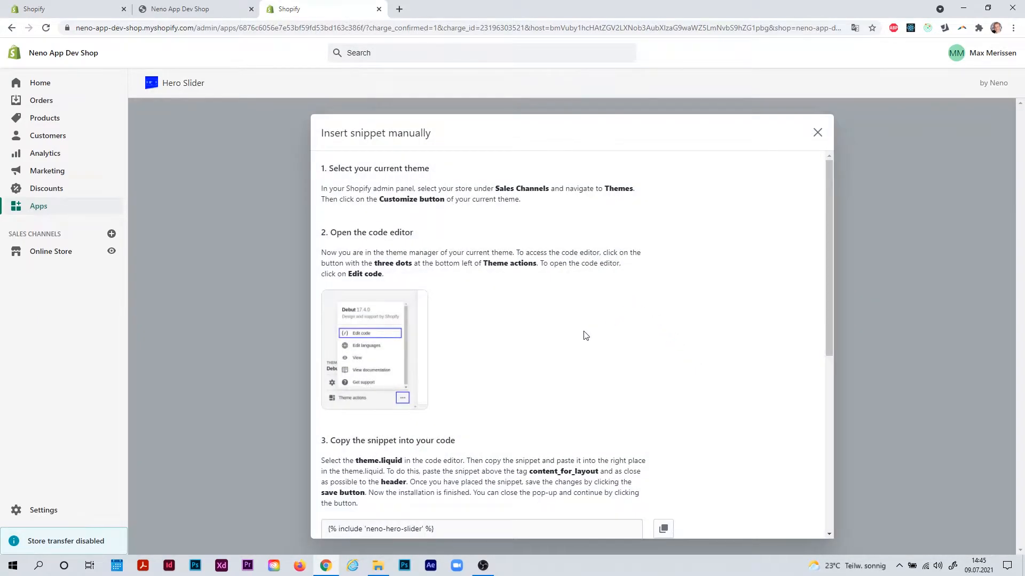
scroll(584, 335, down, 6)
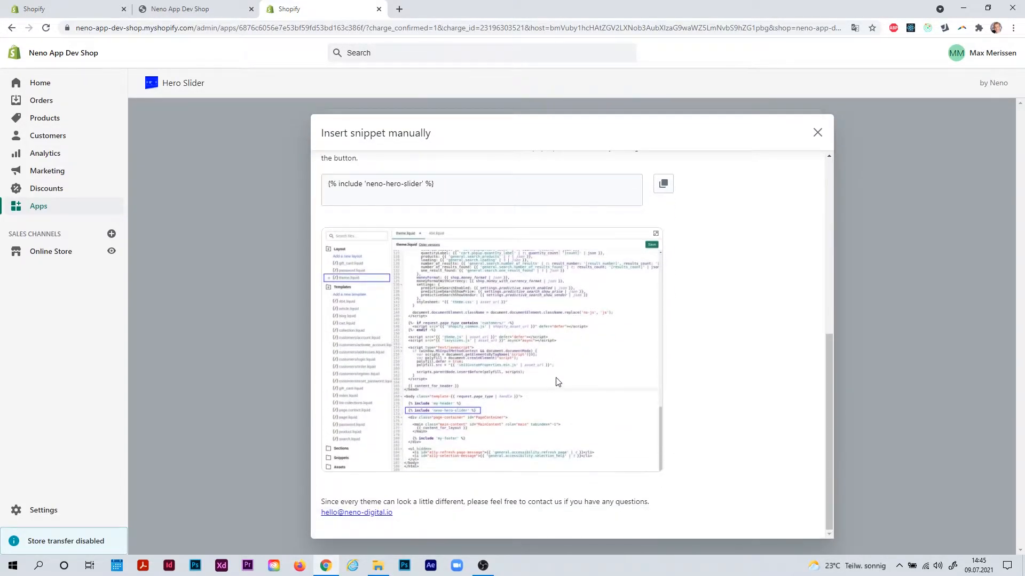
scroll(556, 381, up, 2)
scroll(555, 379, up, 5)
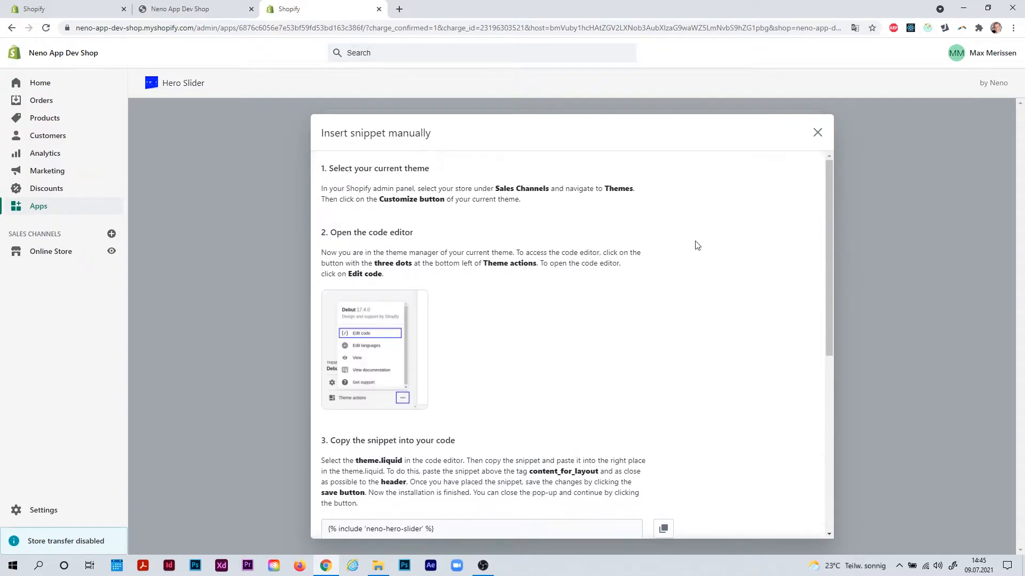
click(818, 131)
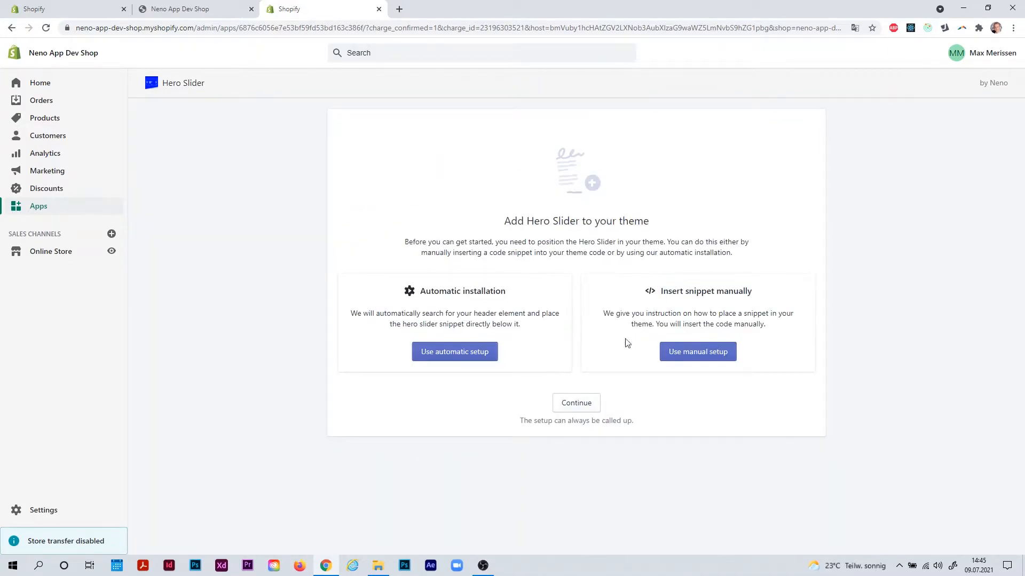
- Install Hero Slider into the theme using the automatic setup
click(480, 354)
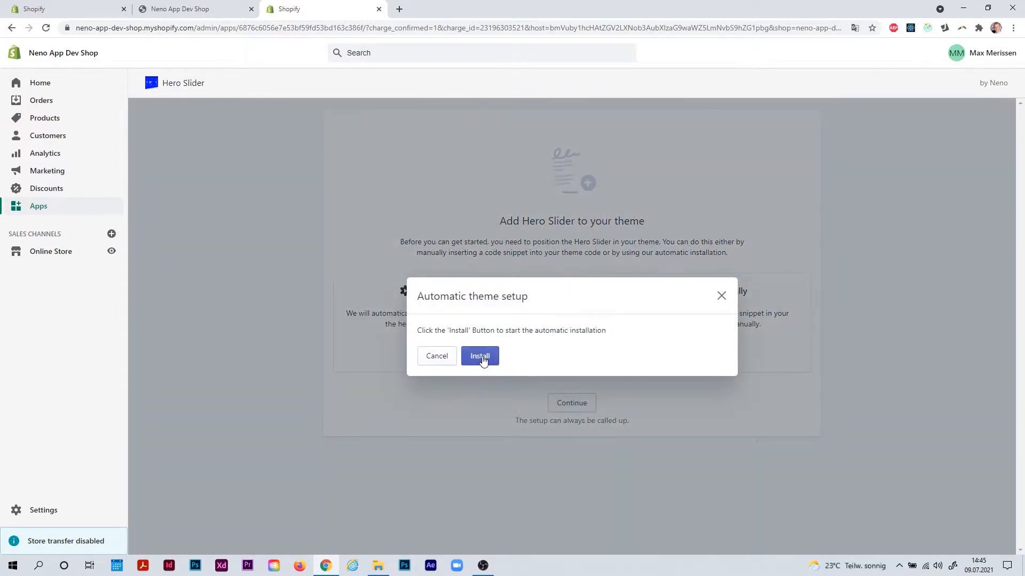
click(482, 357)
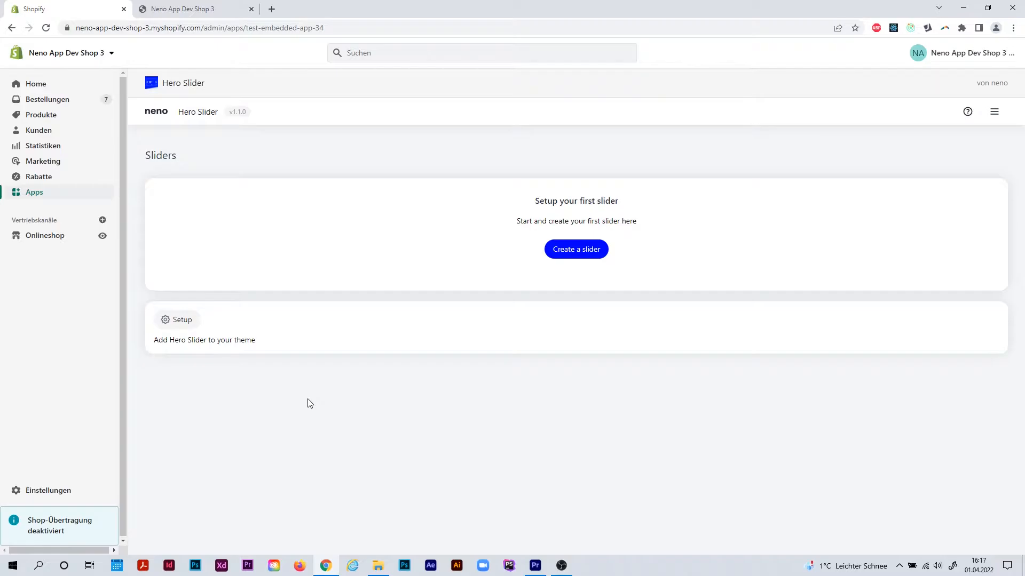
- View the theme setup options from the Sliders dashboard and return to the dashboard
click(191, 326)
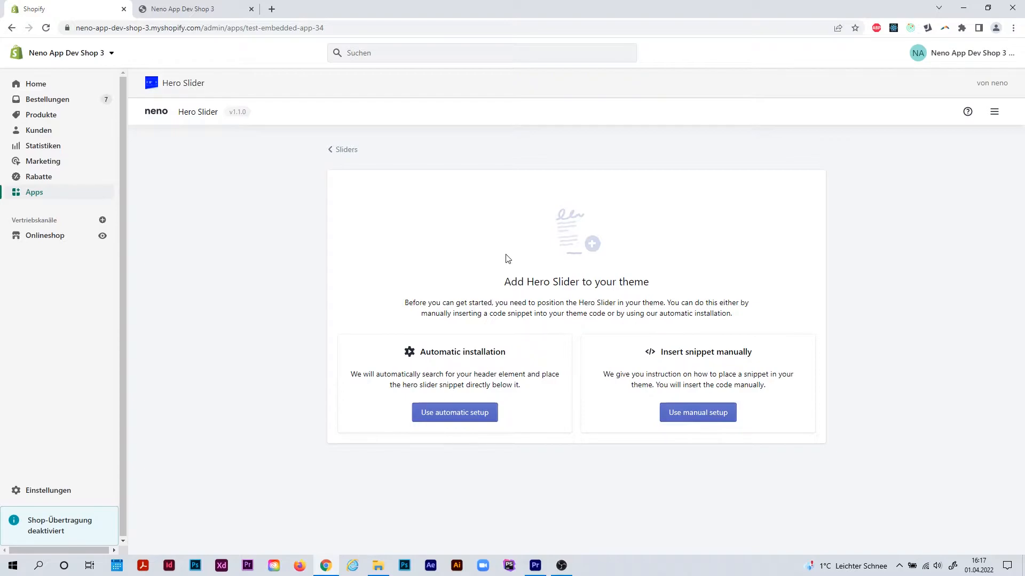
click(336, 150)
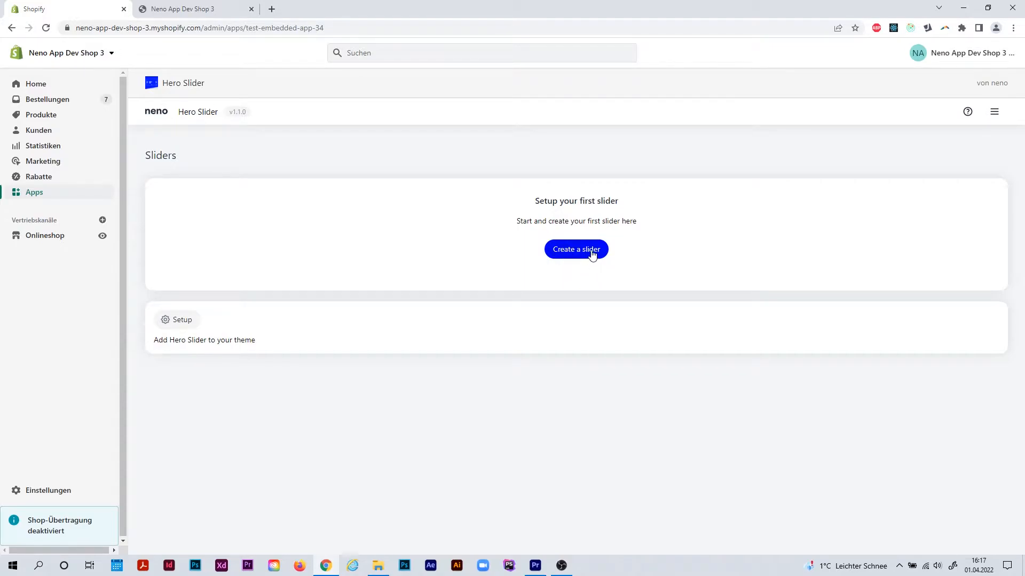
- Create a new slider and add its first slide
click(592, 254)
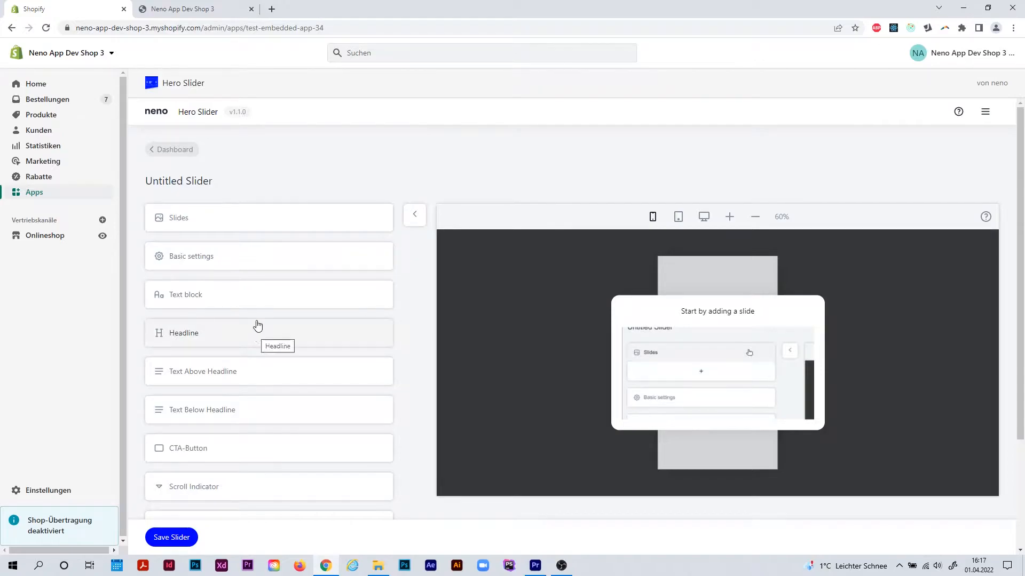
click(256, 291)
click(257, 291)
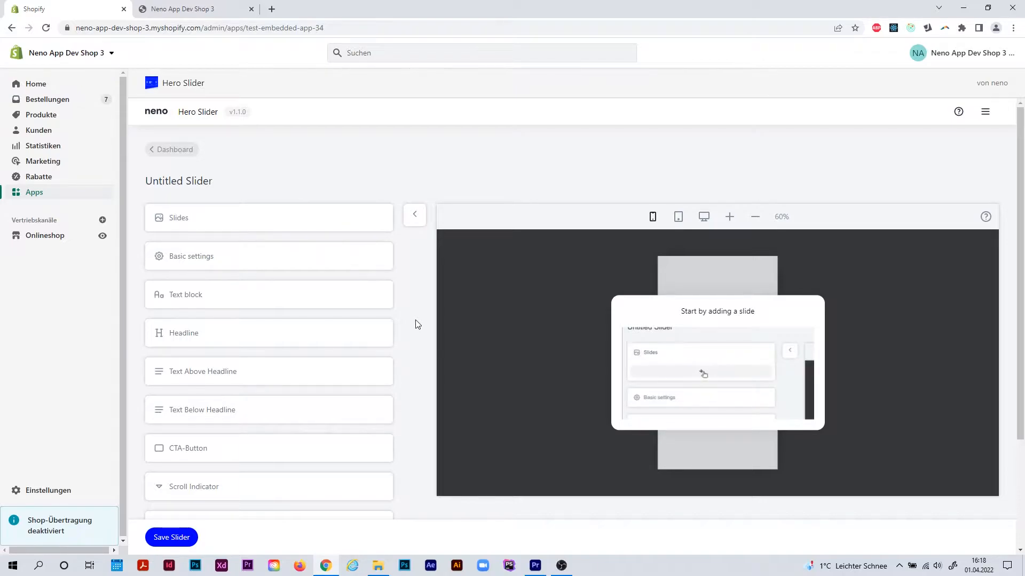
click(252, 223)
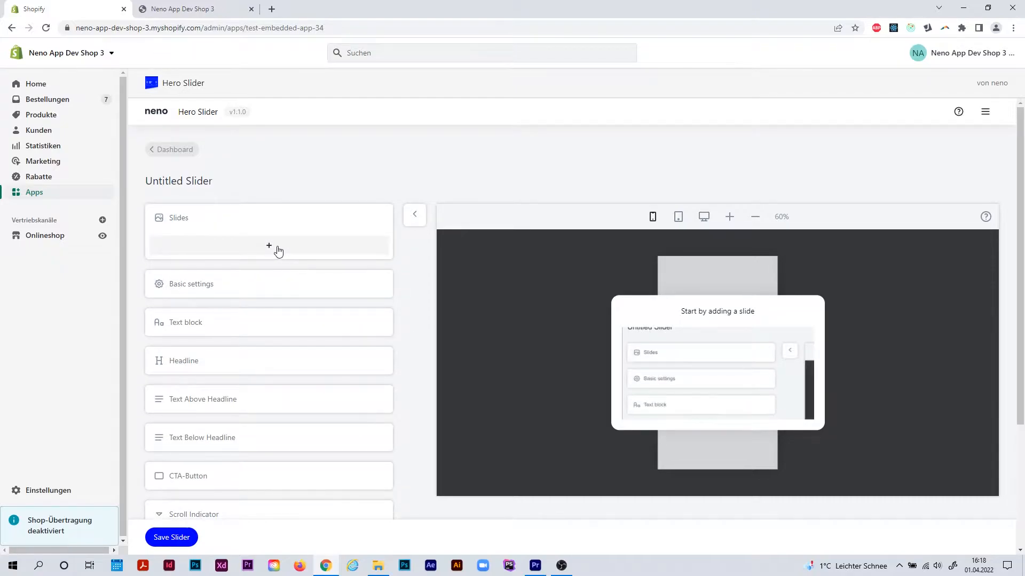
click(277, 249)
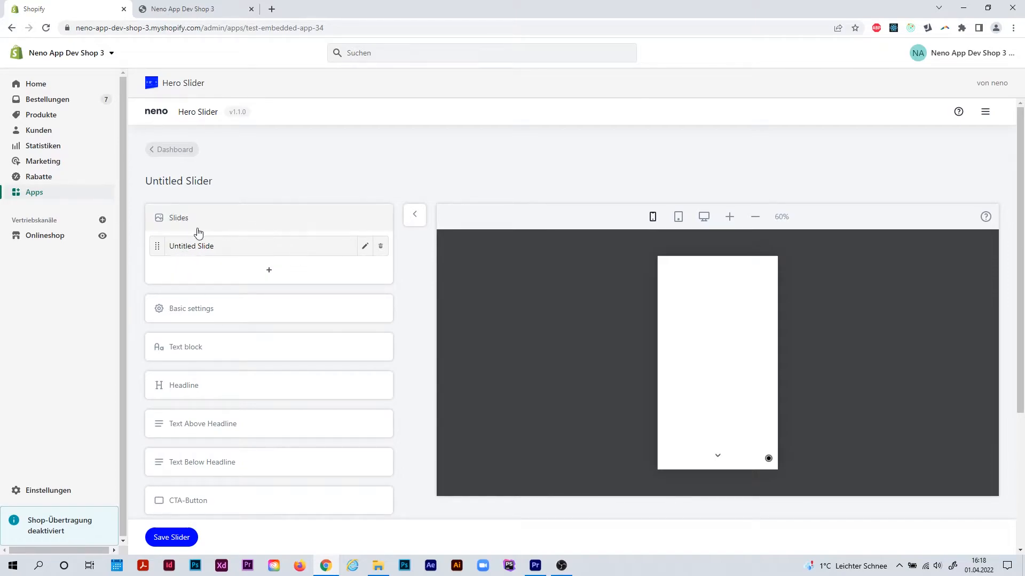
- Set the slide's landscape image to shot_01.jpg, preview it at desktop size and save the slider
click(366, 250)
click(327, 262)
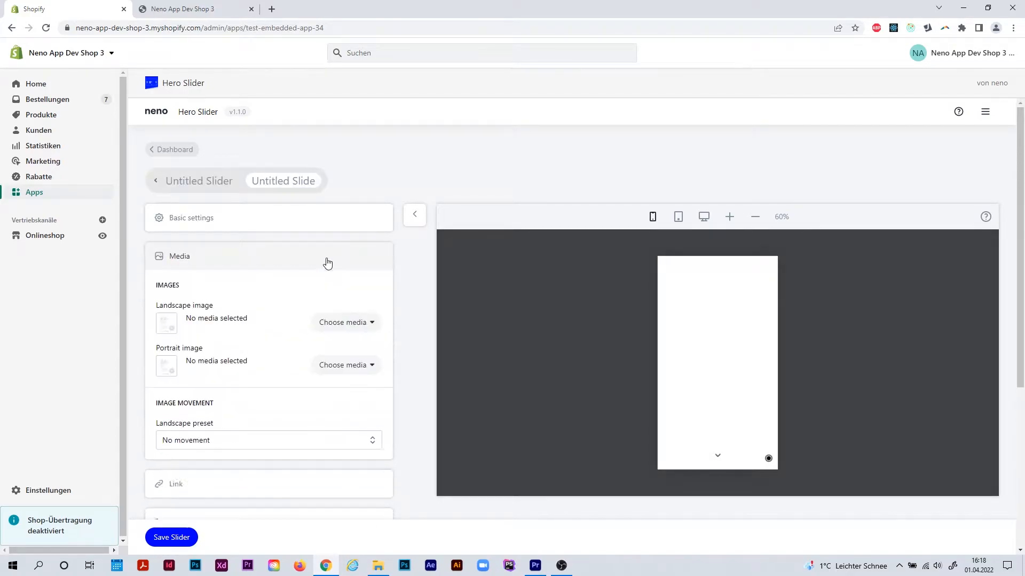
click(365, 323)
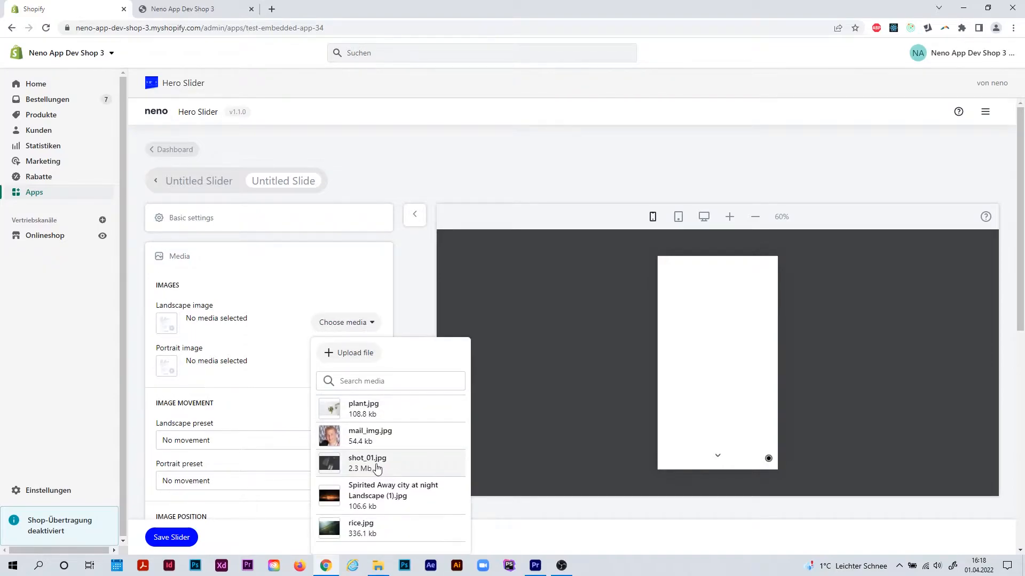
click(377, 468)
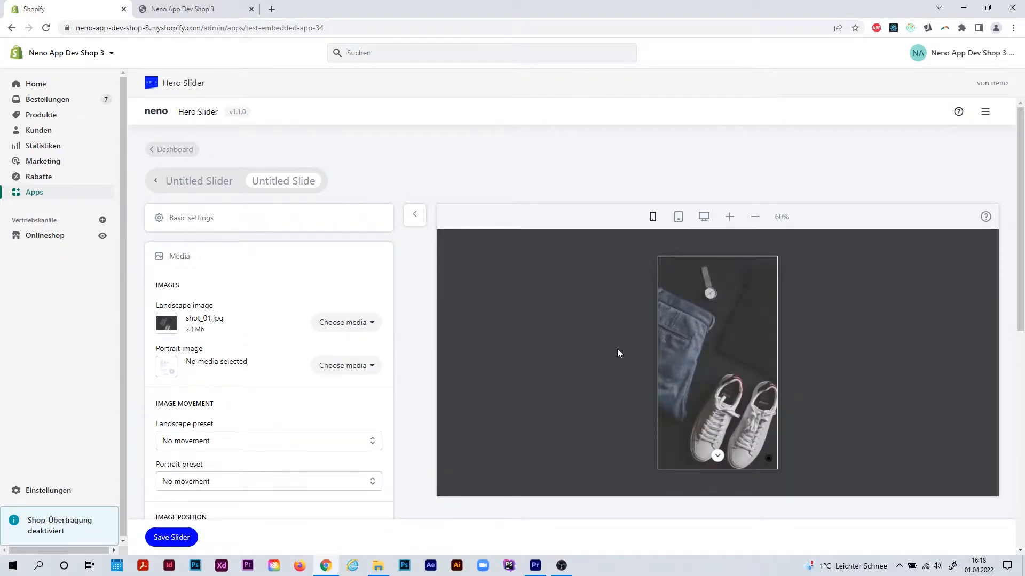
click(704, 216)
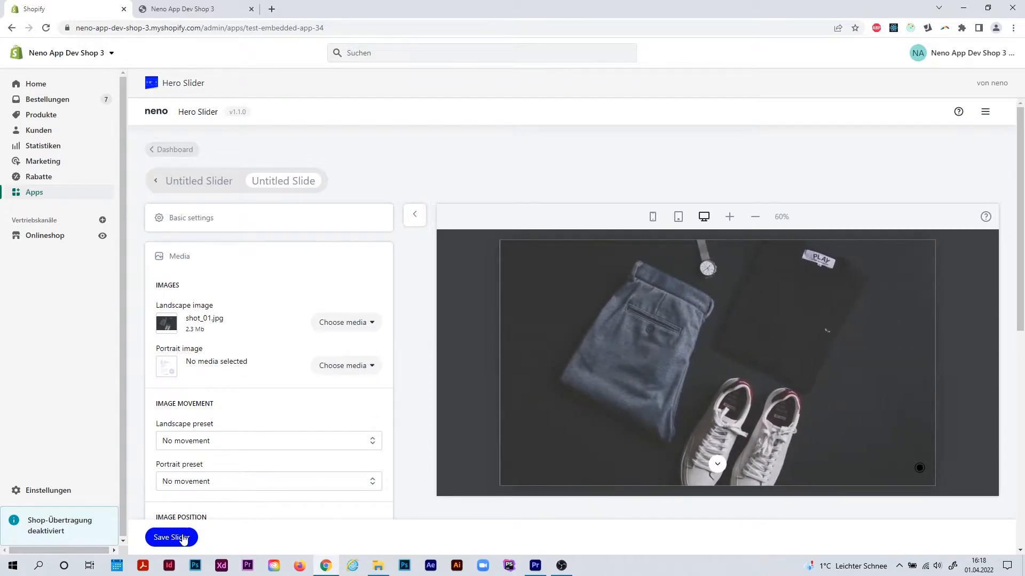
click(183, 538)
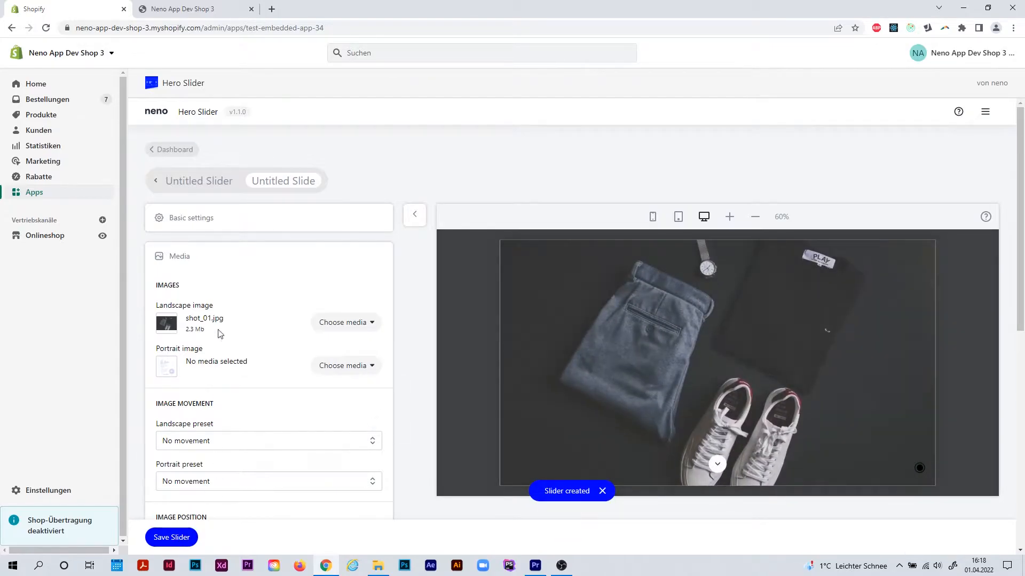
- Reload the storefront homepage to check for the slider, and return to the slider editor
click(168, 7)
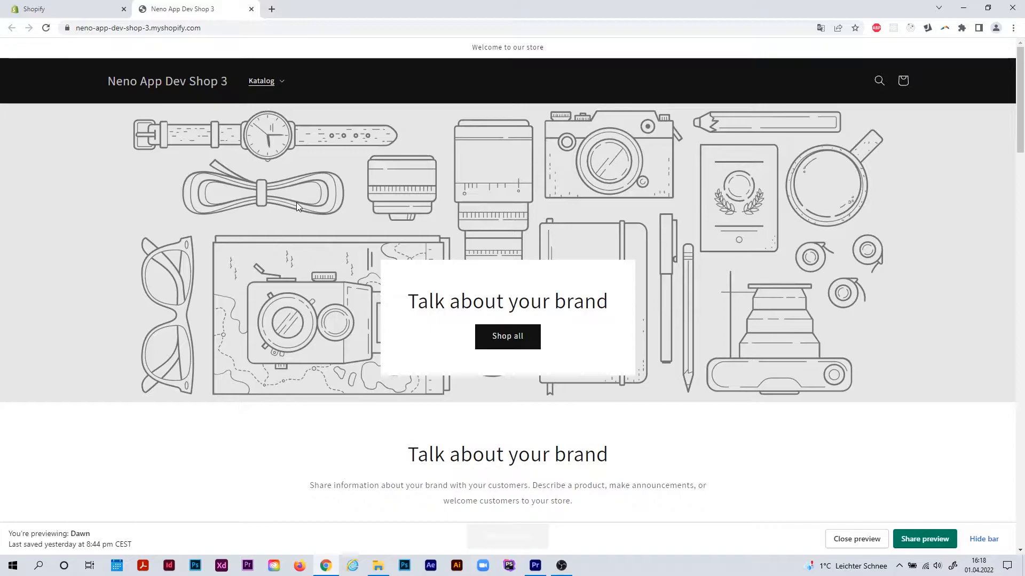
key(F5)
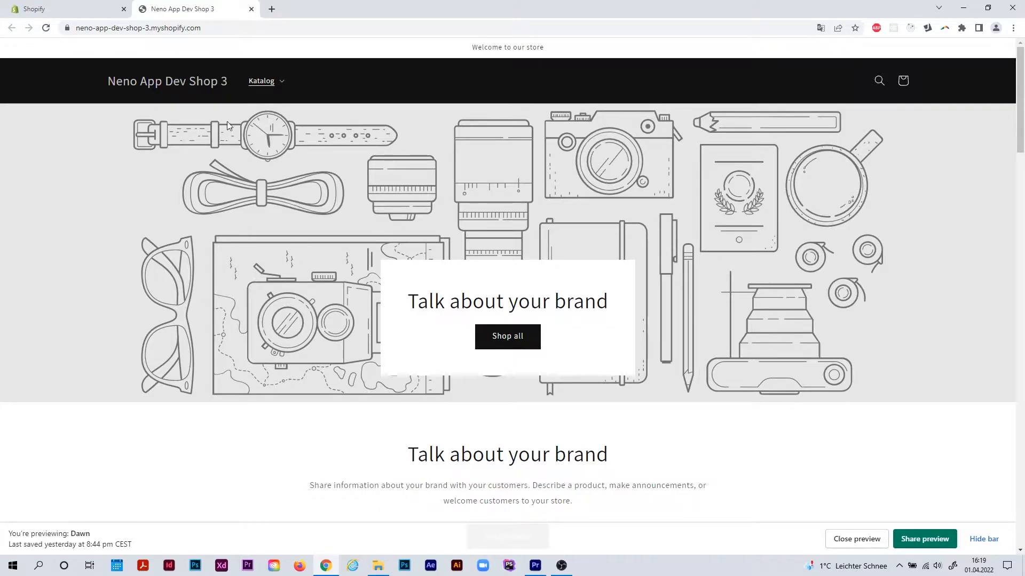
click(64, 9)
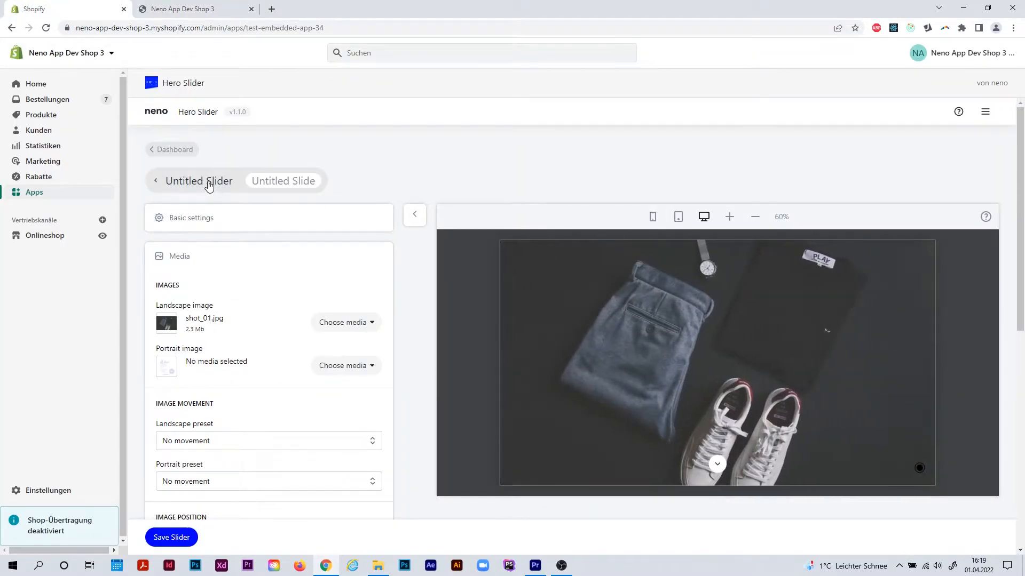
- Mark the slider as active in its basic settings and save it
click(209, 183)
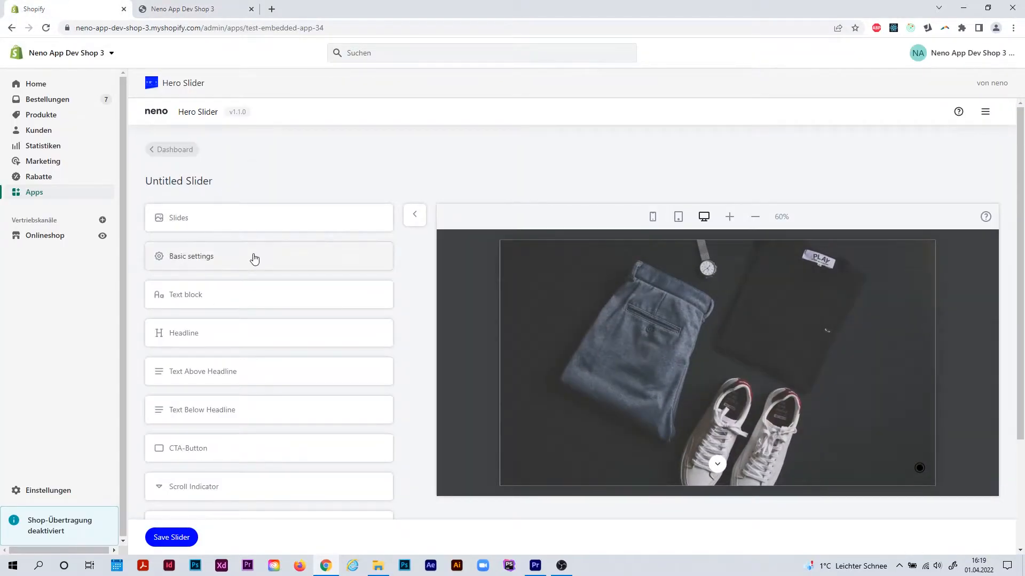
click(213, 263)
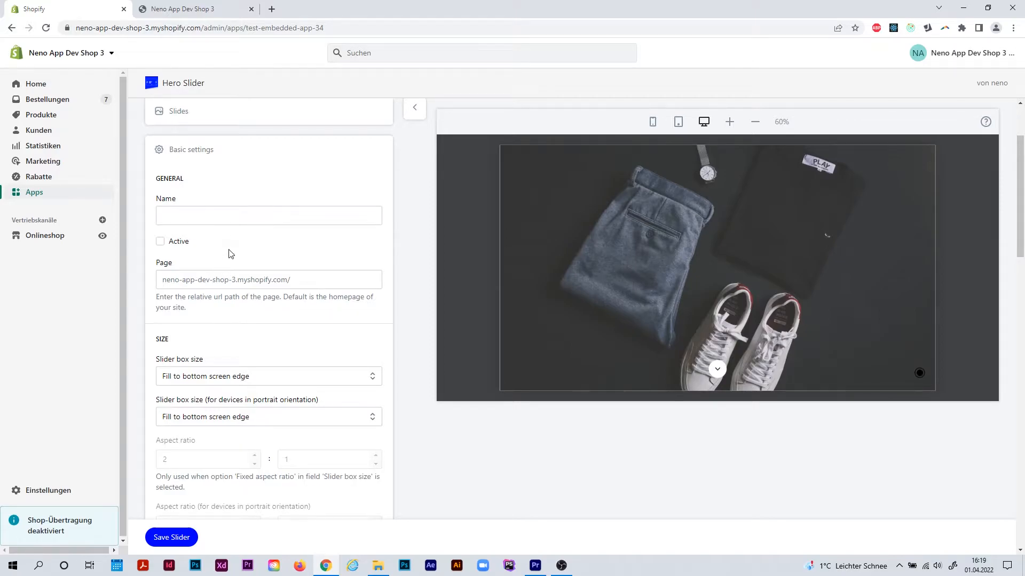
click(161, 242)
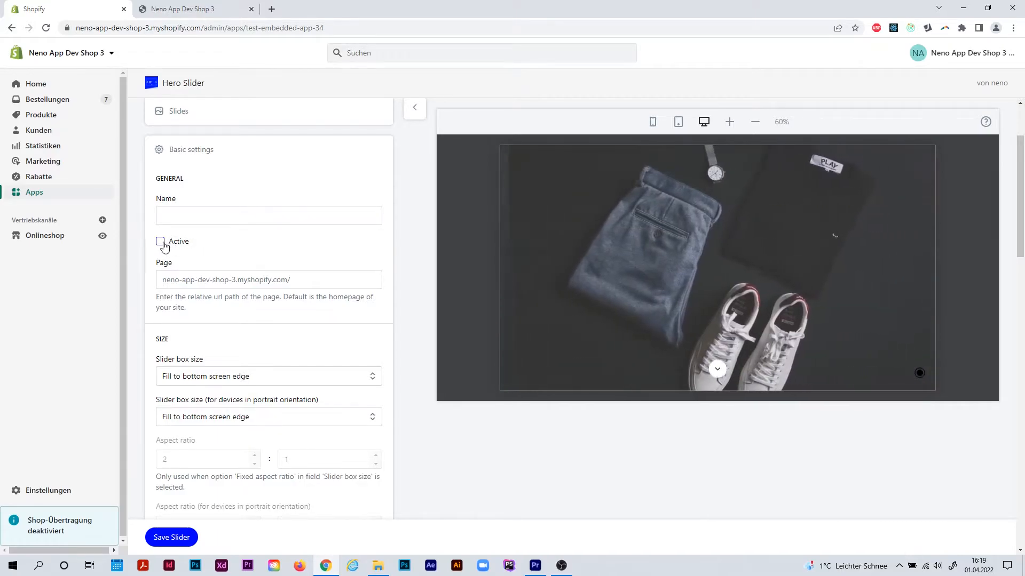
click(180, 538)
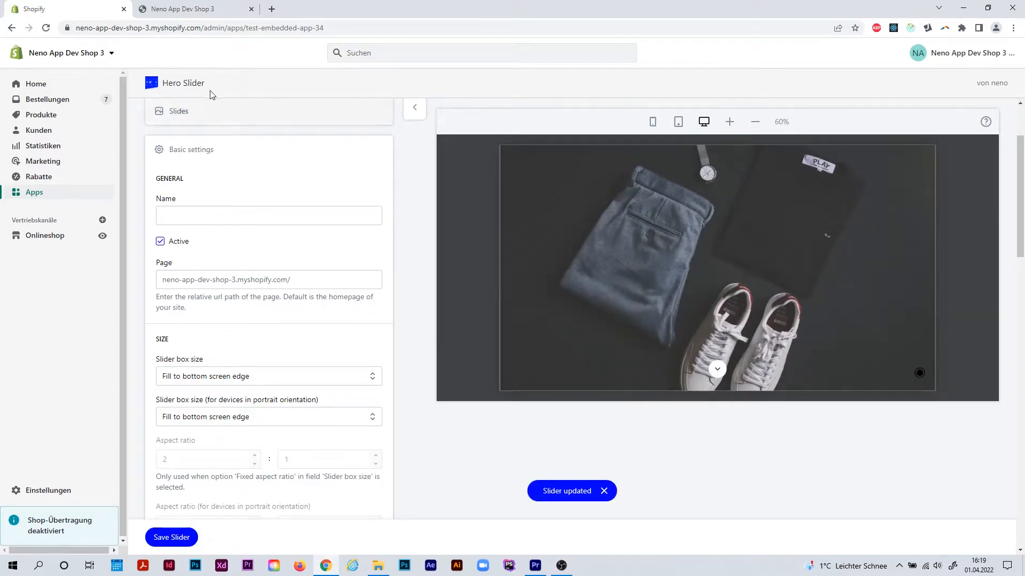
- Refresh the storefront homepage to check the activated slider
click(206, 5)
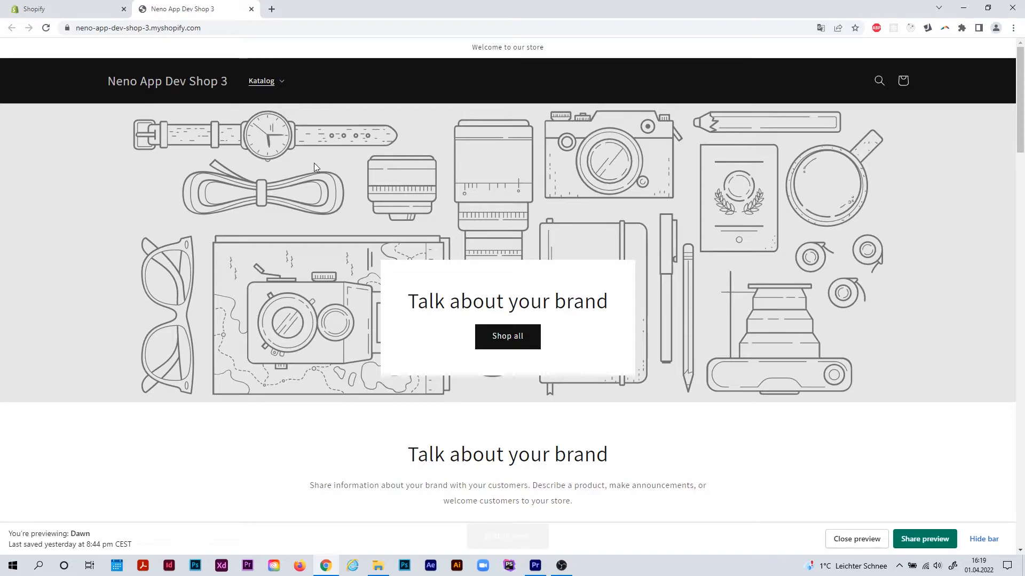
key(F5)
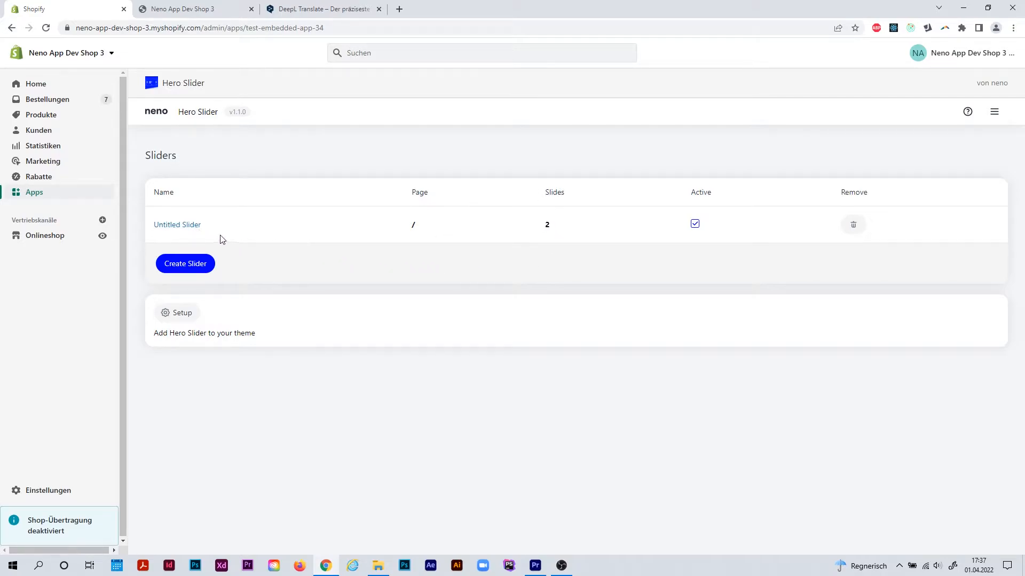
- Open the Untitled Slider from the dashboard, review its slides and settings sections, and preview it at tablet size
click(191, 232)
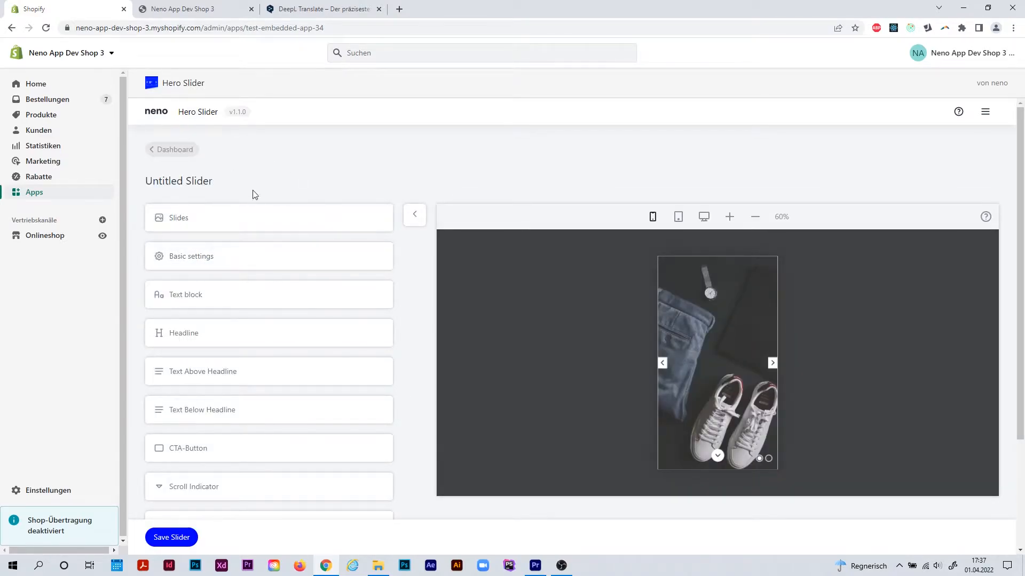
click(199, 221)
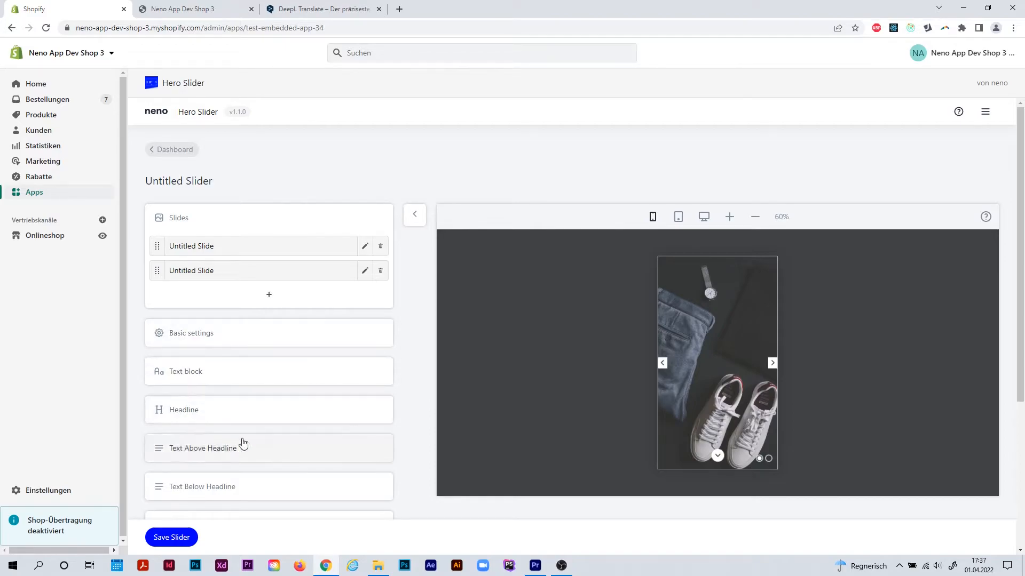
scroll(231, 446, down, 1)
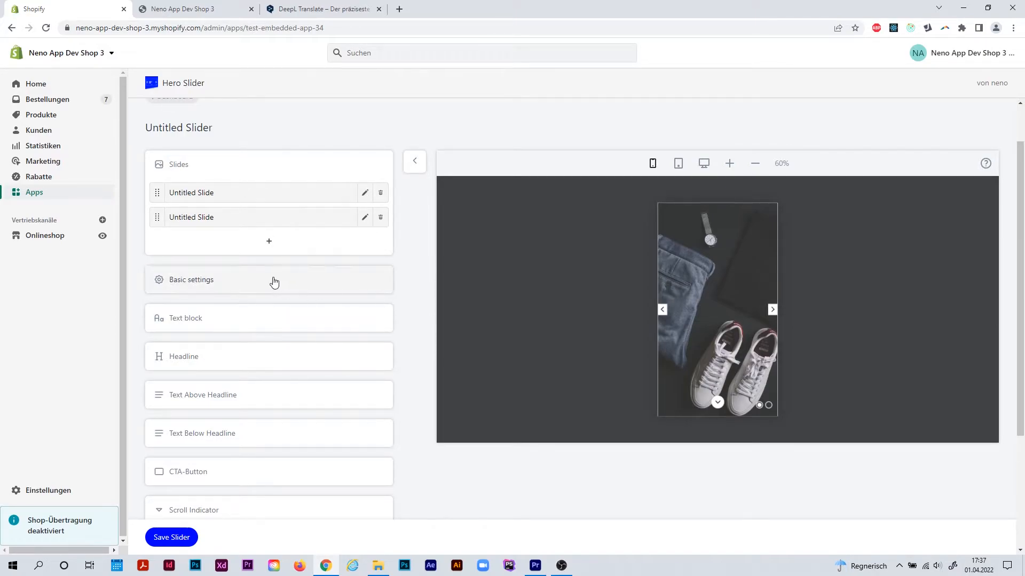
scroll(213, 355, down, 1)
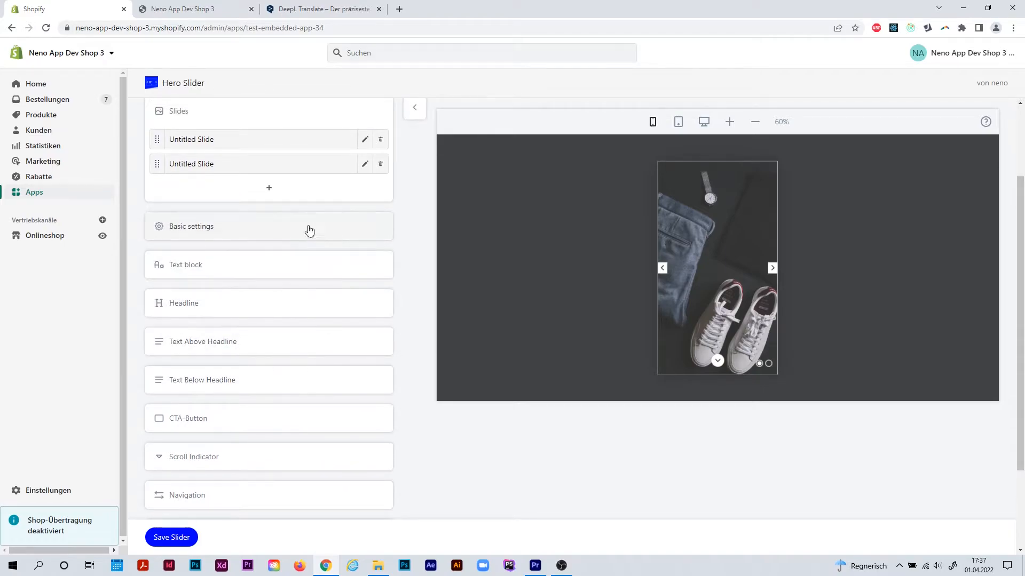
scroll(270, 363, up, 2)
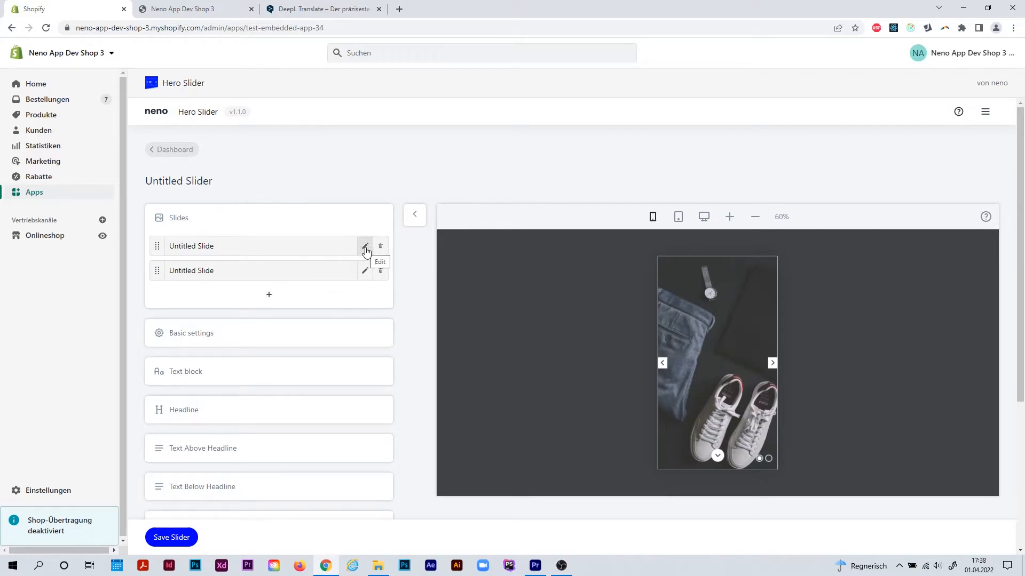
click(679, 217)
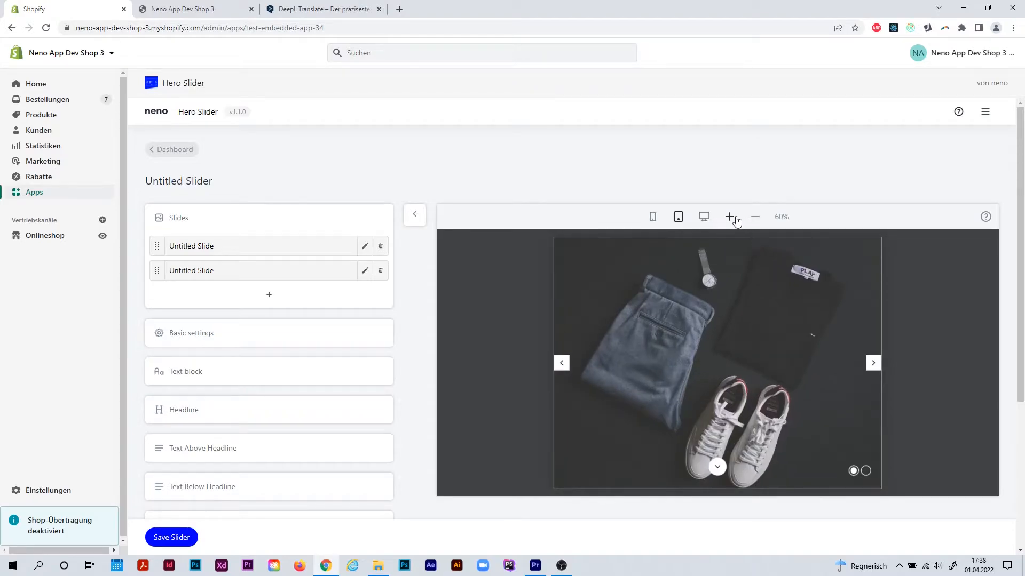
- Preview the slider at desktop size and adjust the preview zoom to 60%
click(731, 220)
click(704, 220)
click(752, 217)
click(753, 217)
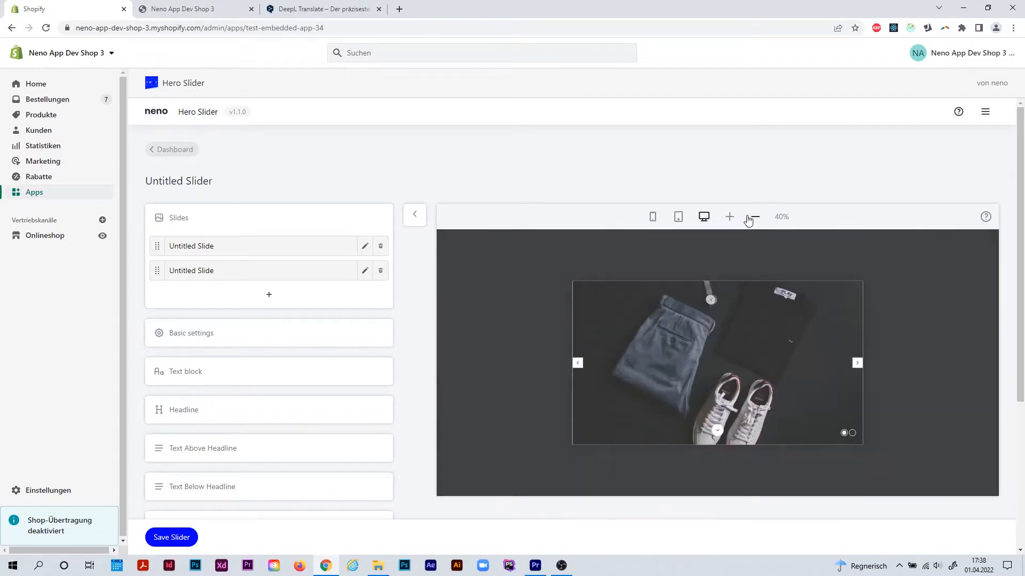
click(730, 218)
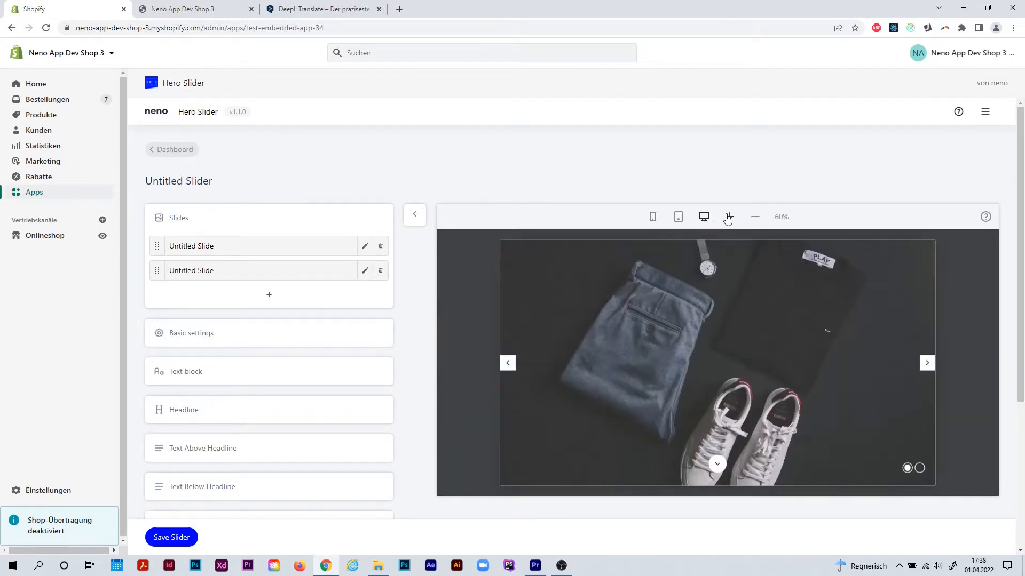
- Give the first slide the headline text "Headline 01" and return to the slider's settings
click(361, 251)
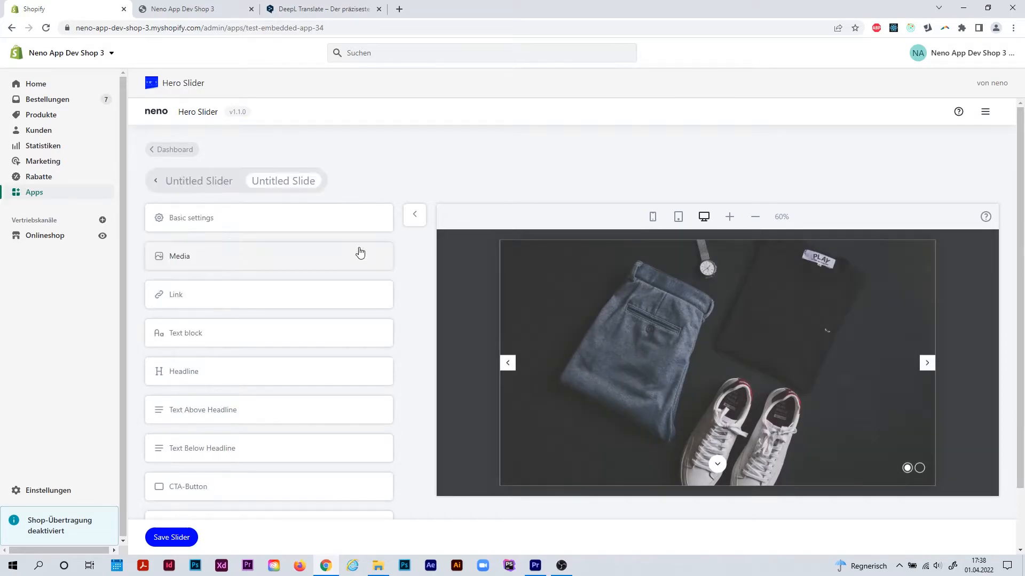
click(215, 372)
click(200, 442)
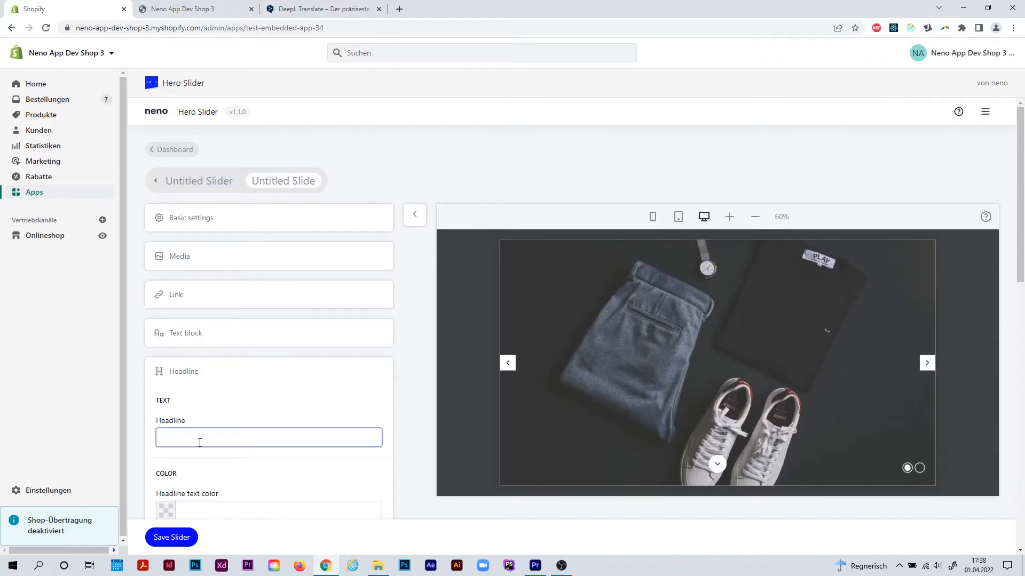
text(Headline 01)
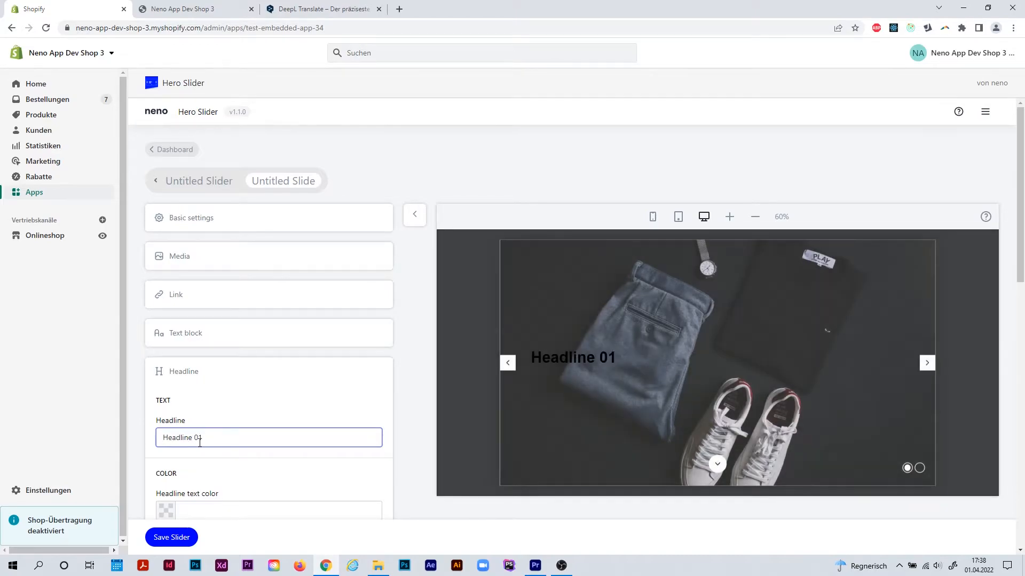
click(238, 377)
click(212, 183)
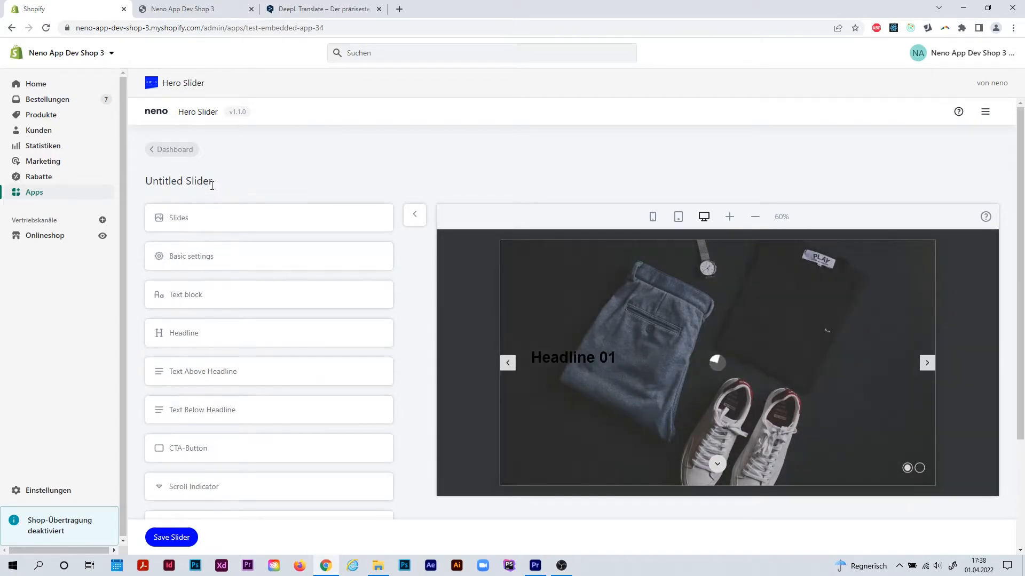
- Give the second slide the headline text "Headline 02" and return to the slider's settings
click(212, 219)
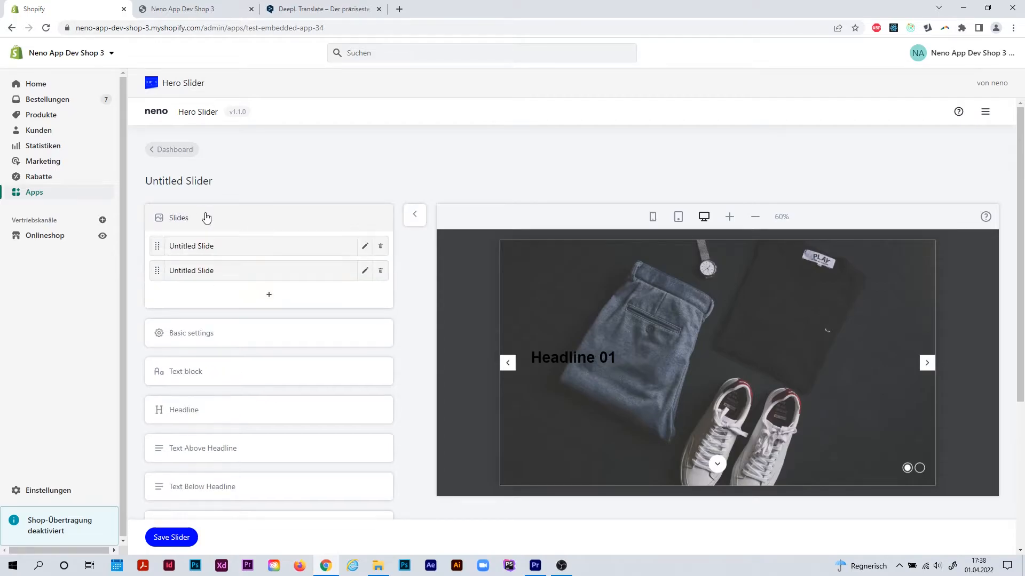
click(365, 271)
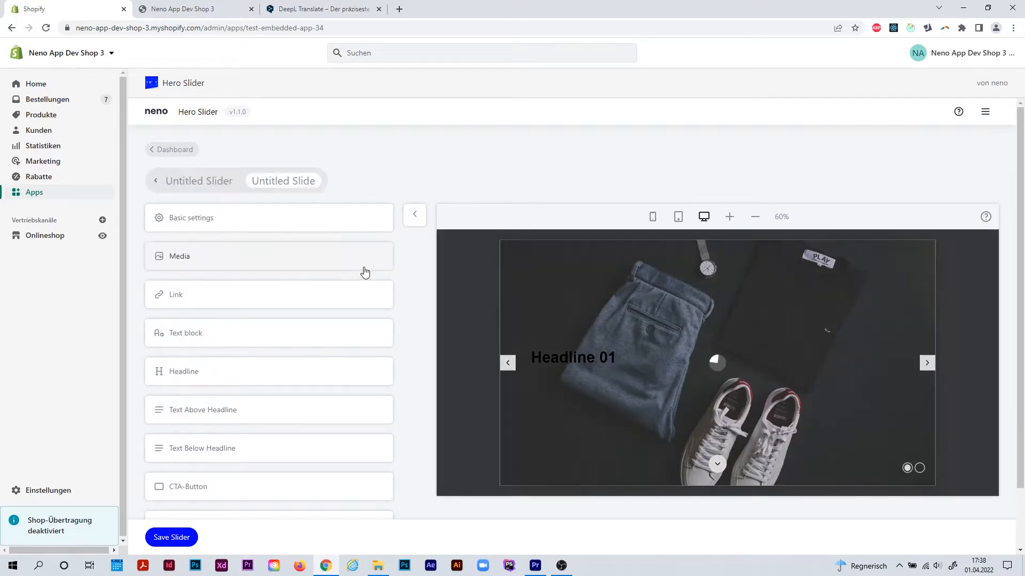
click(236, 371)
click(216, 437)
text(Hea)
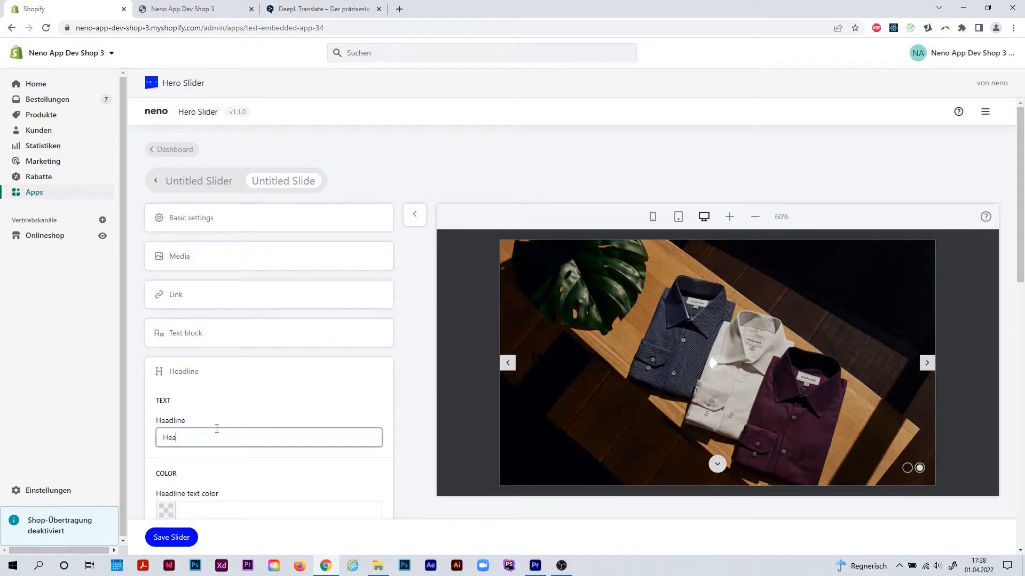
text(dline 02)
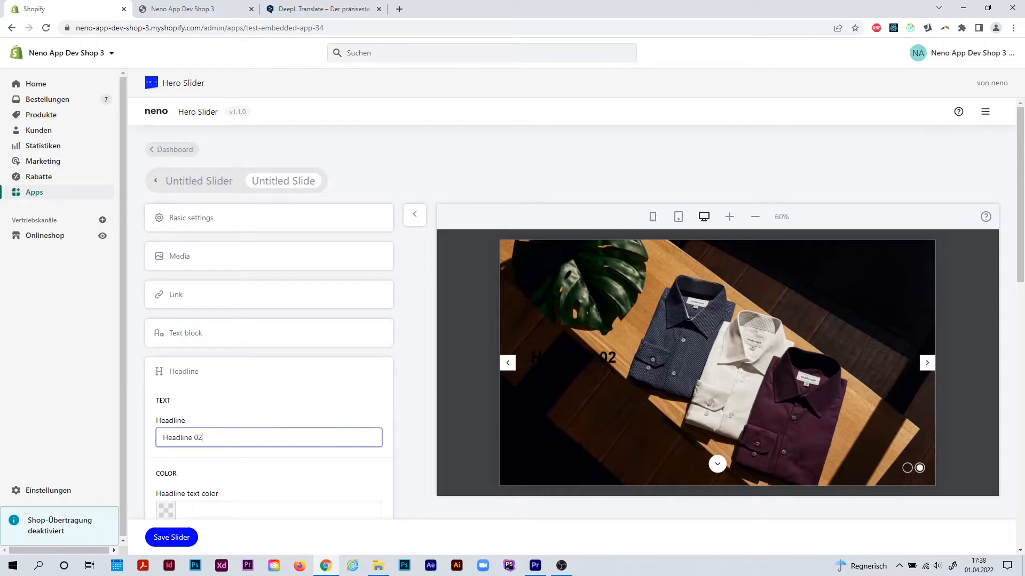
click(306, 374)
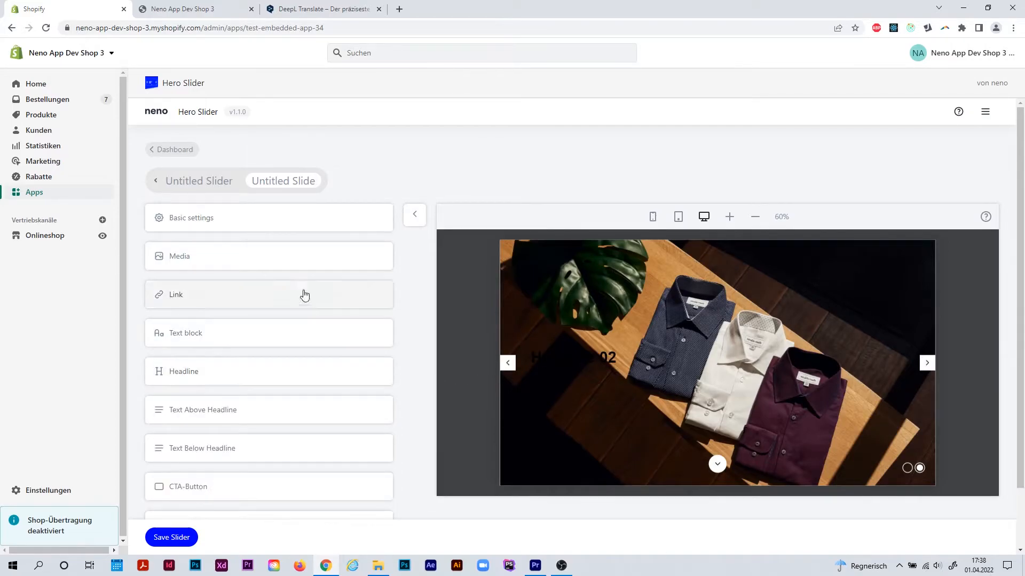
click(199, 182)
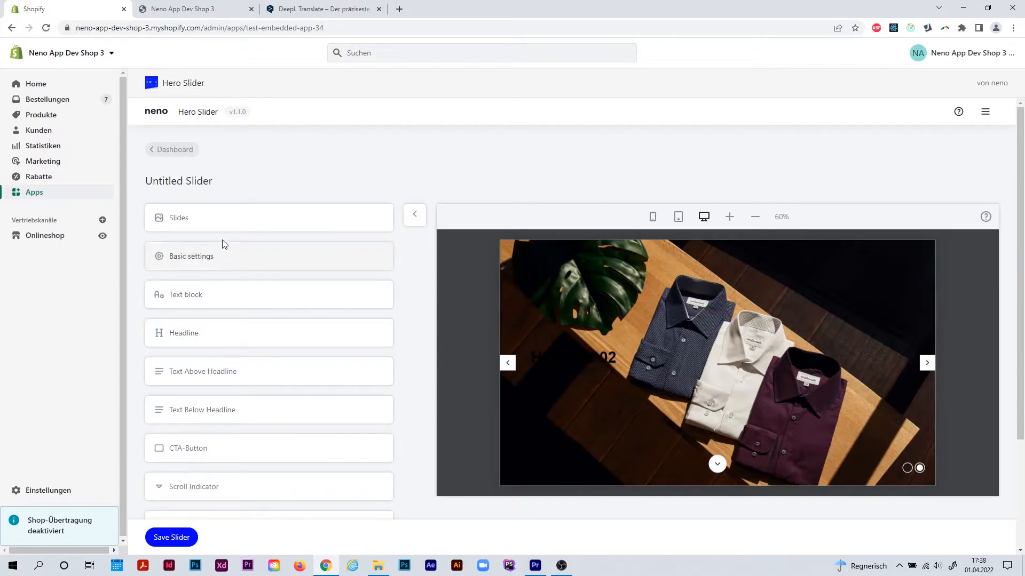
- Set the slider-wide headline text color to white (#ffffff), with the first slide shown in the preview
click(222, 219)
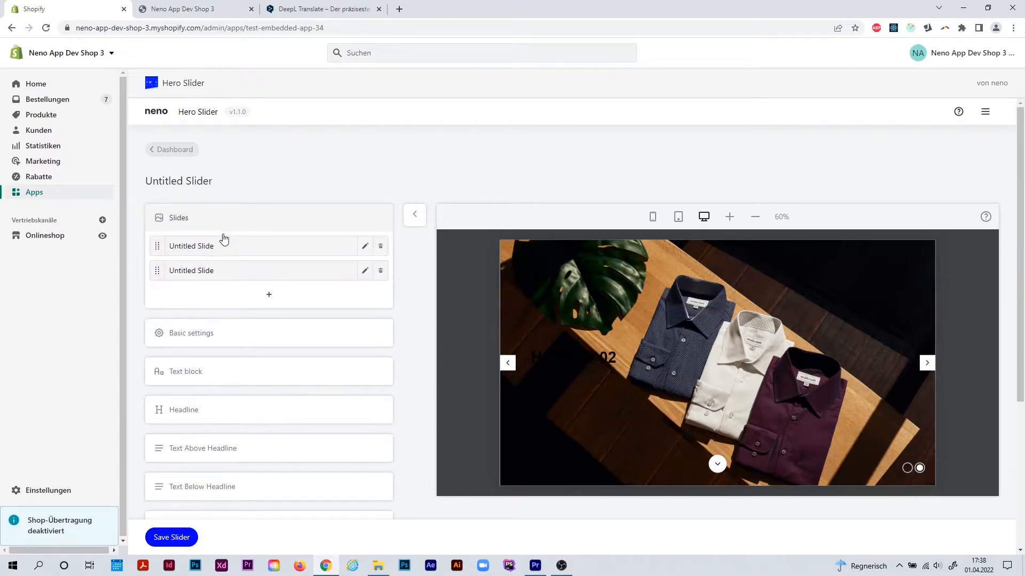
click(213, 415)
scroll(222, 412, down, 2)
click(508, 270)
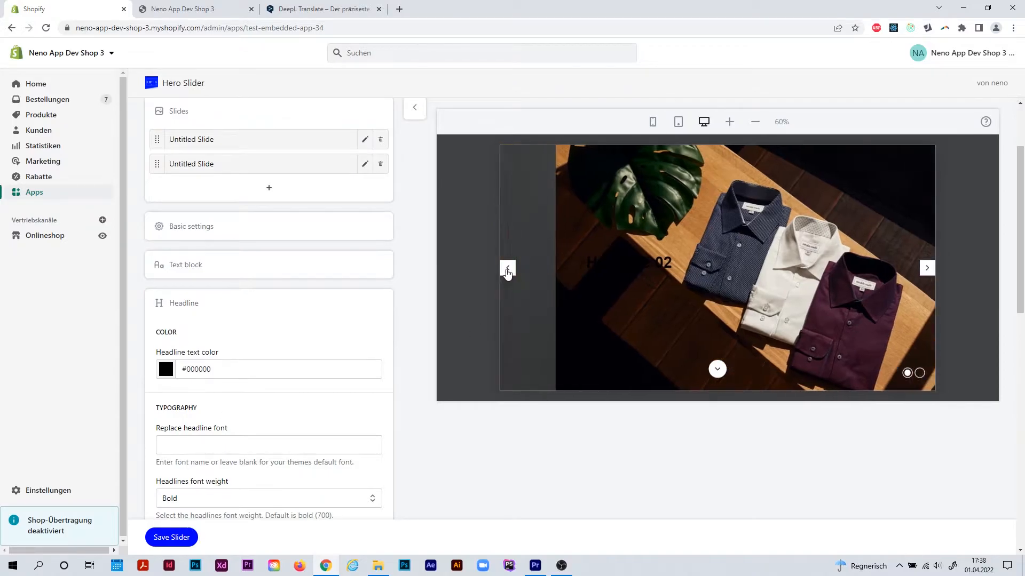
click(166, 370)
drag(184, 417, 161, 384)
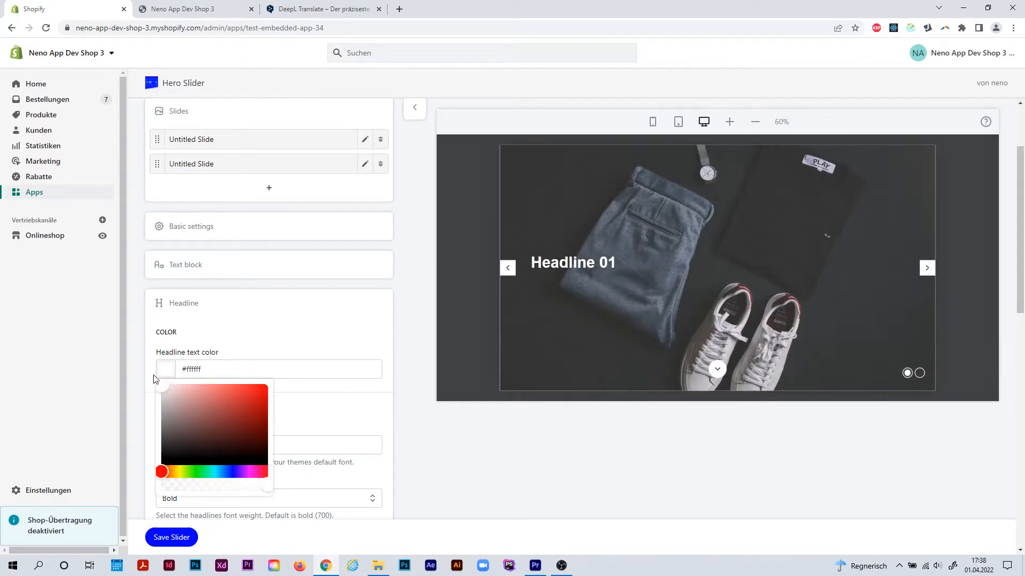
click(399, 327)
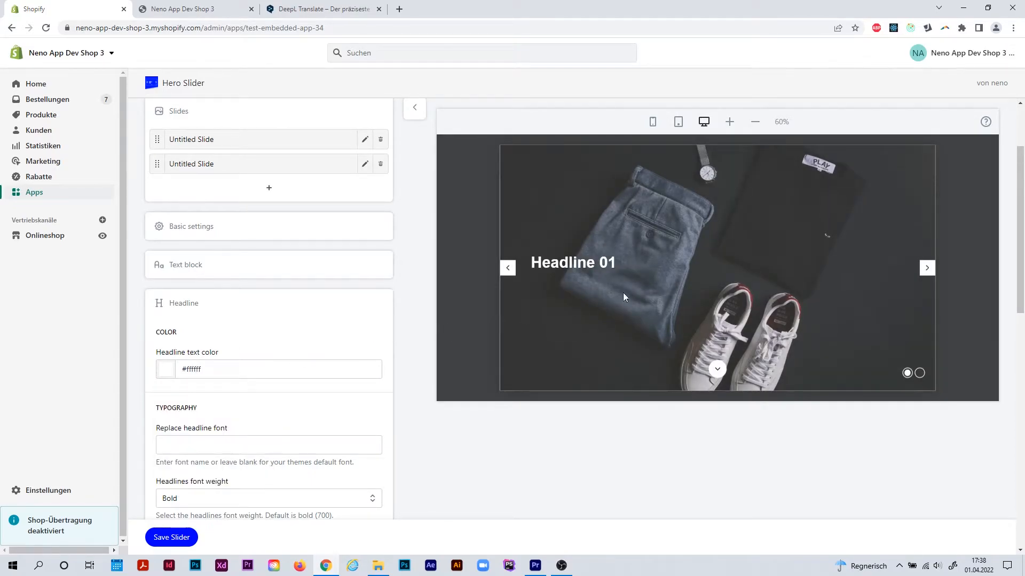
- Flip through both slides in the preview to compare their headlines, and close the slider's Headline settings
click(926, 267)
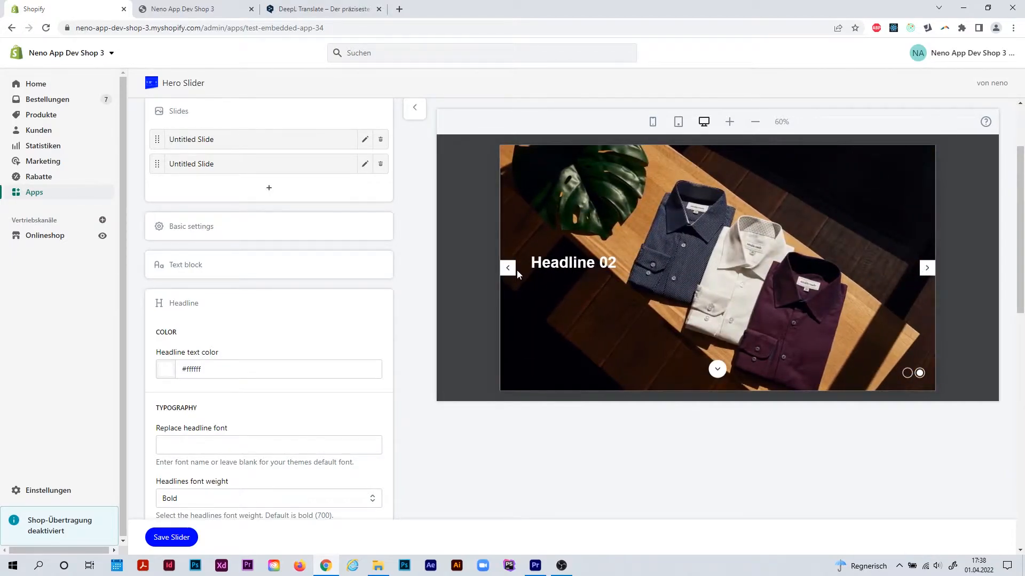
click(508, 268)
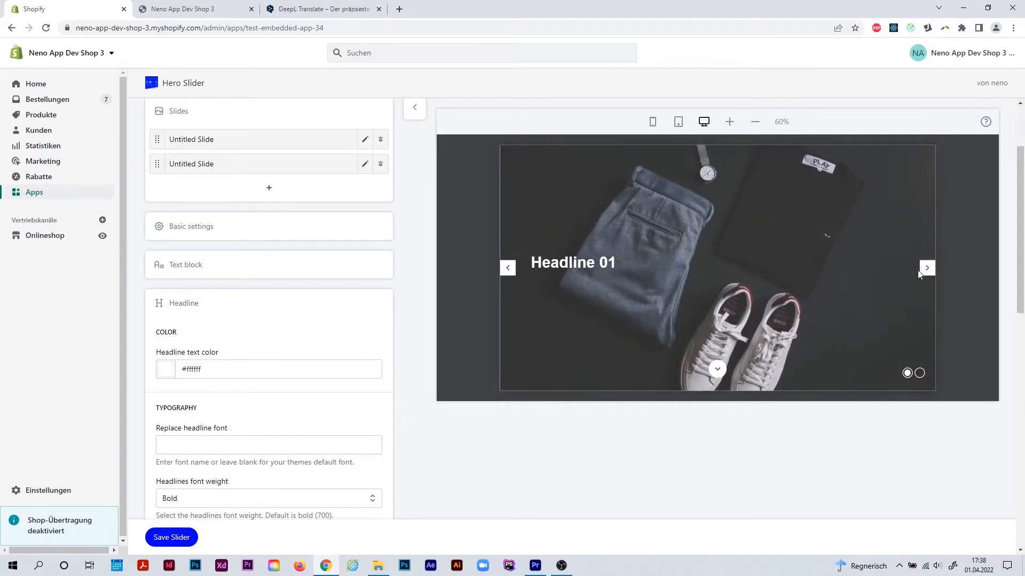
click(919, 270)
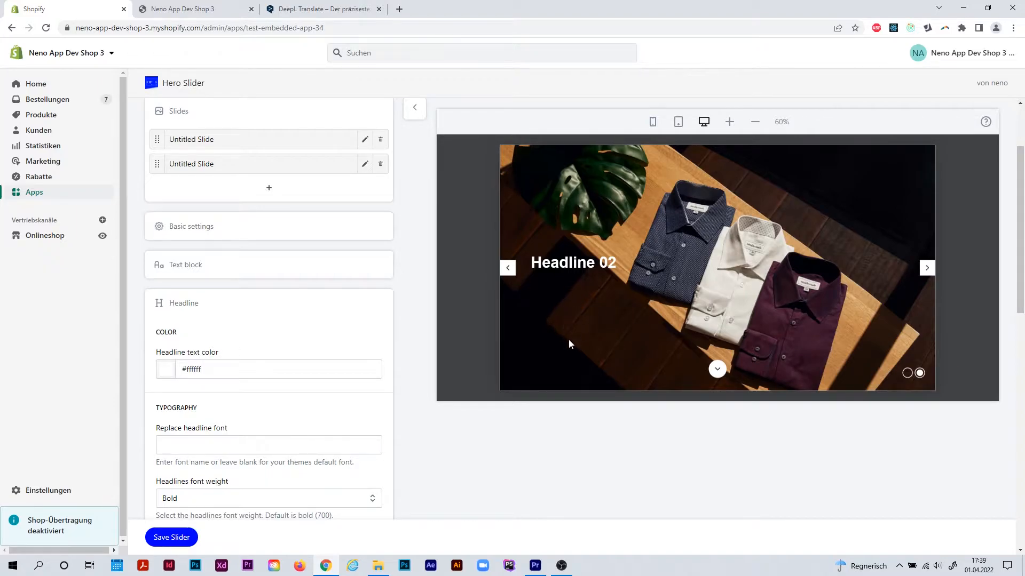
click(316, 304)
scroll(317, 310, up, 2)
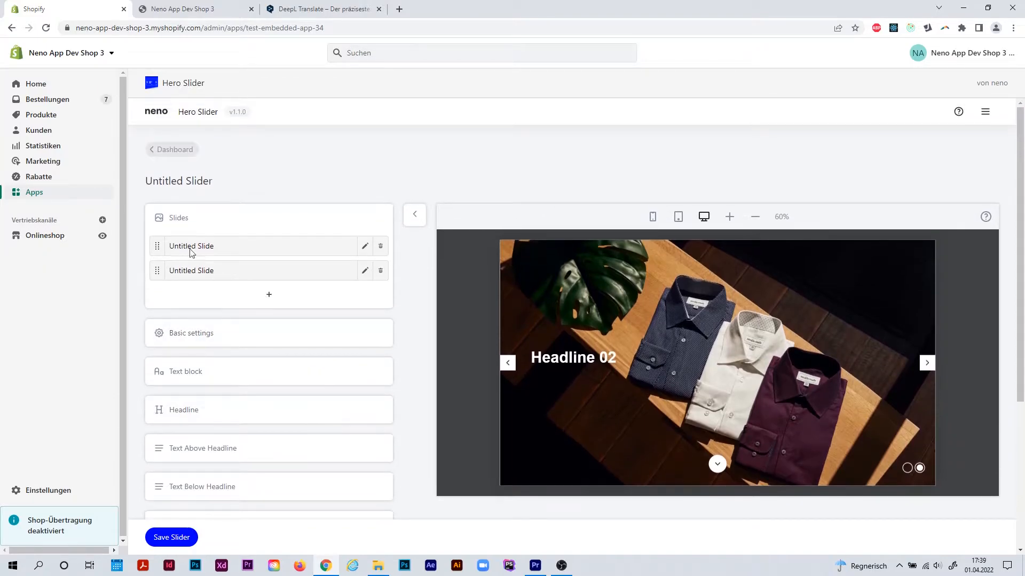
- Override the headline text color of the second slide with the green #3effb4
click(365, 274)
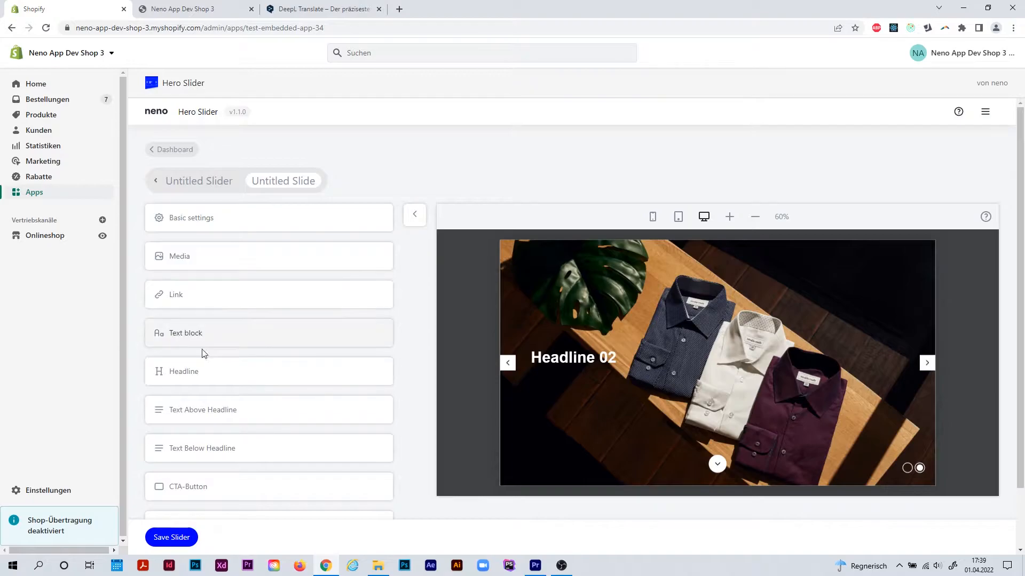
click(196, 372)
scroll(240, 352, down, 3)
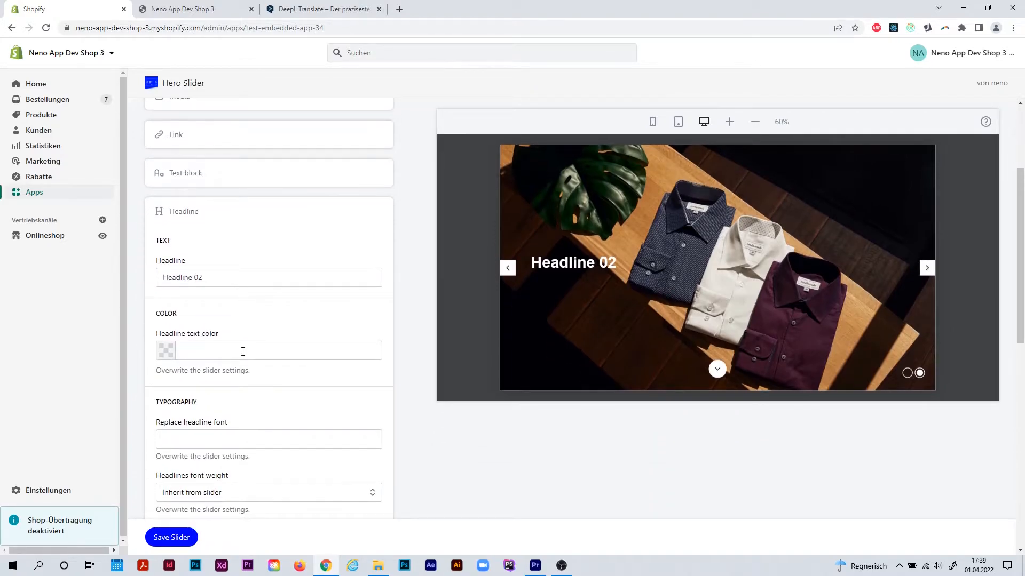
drag(166, 370, 208, 372)
click(208, 372)
click(165, 351)
drag(207, 453, 208, 455)
drag(223, 395, 242, 368)
click(577, 462)
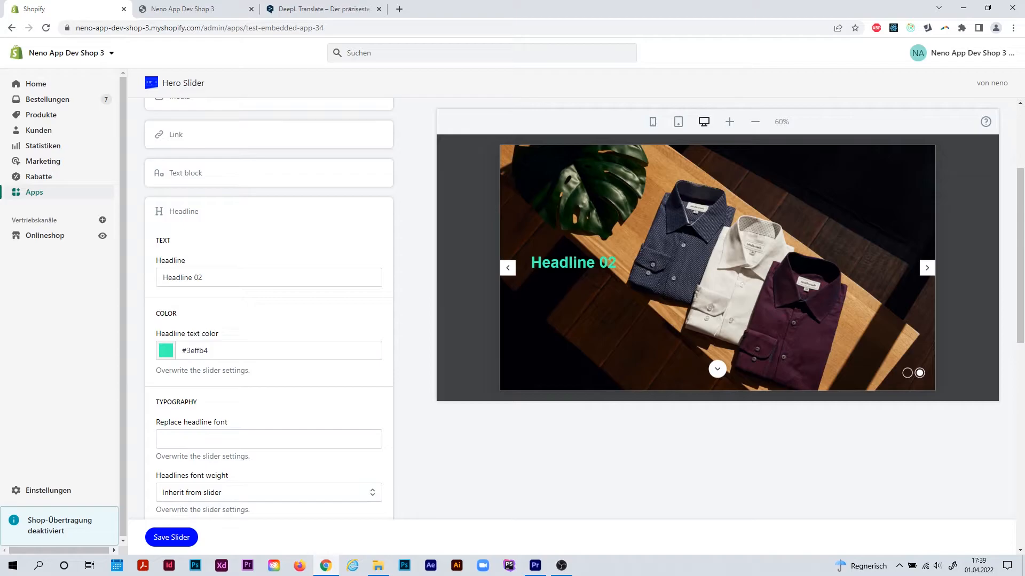
- Flip between the two slides in the preview to compare headline colors, and close the slide's Headline settings
click(512, 268)
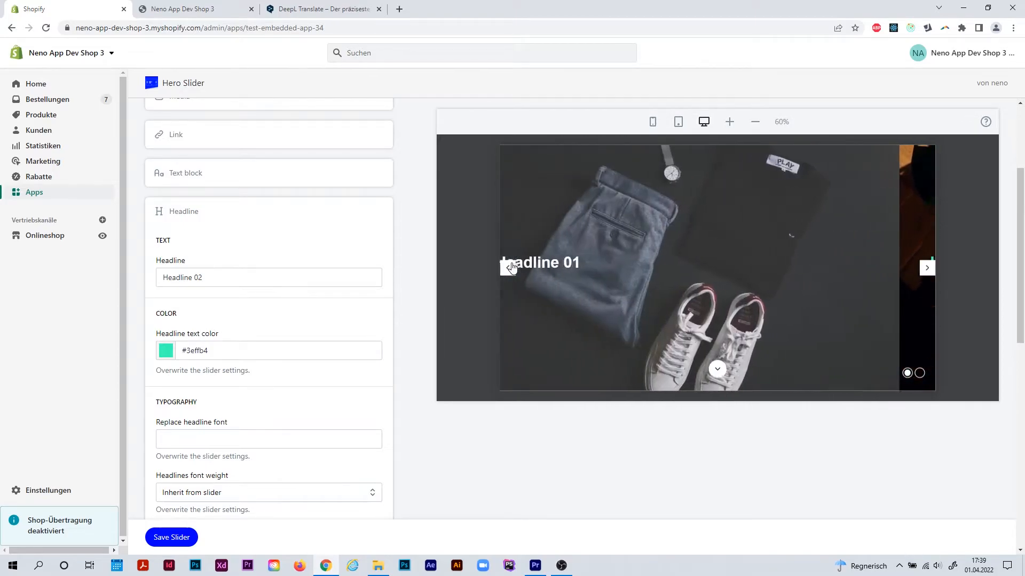
click(927, 267)
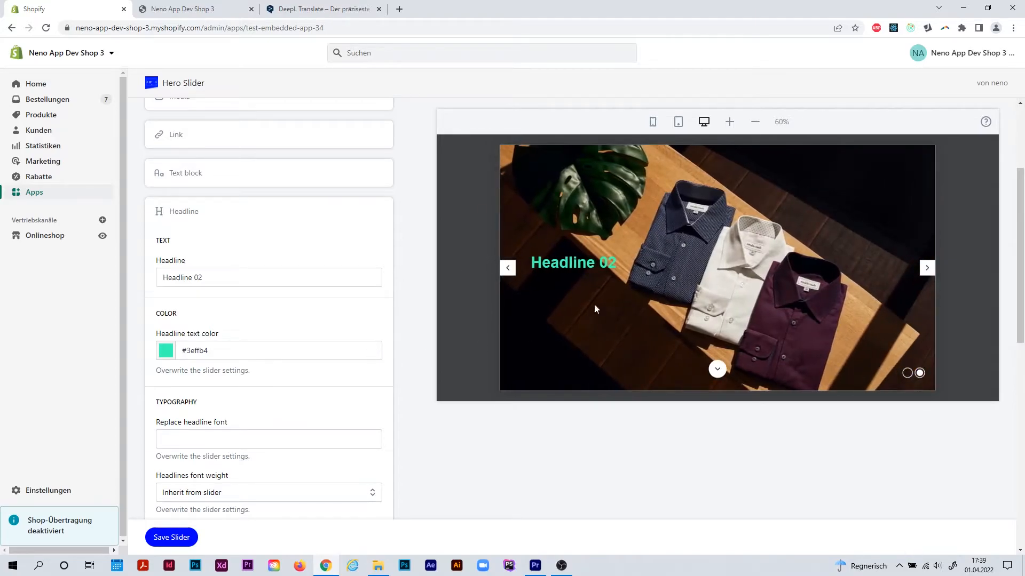
click(227, 210)
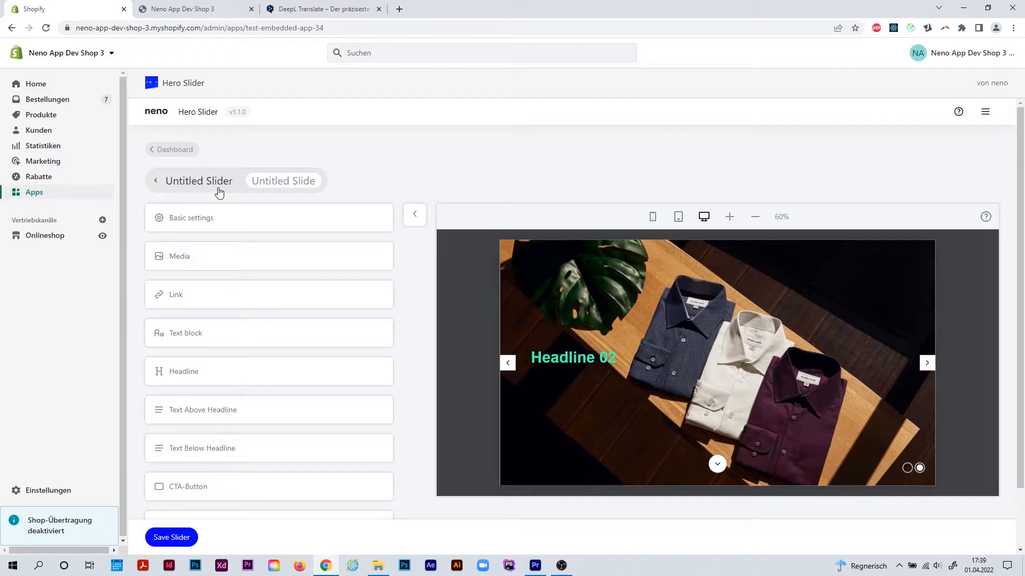
- Return to the slider's settings and review the available sections from Slides through Advanced
click(219, 188)
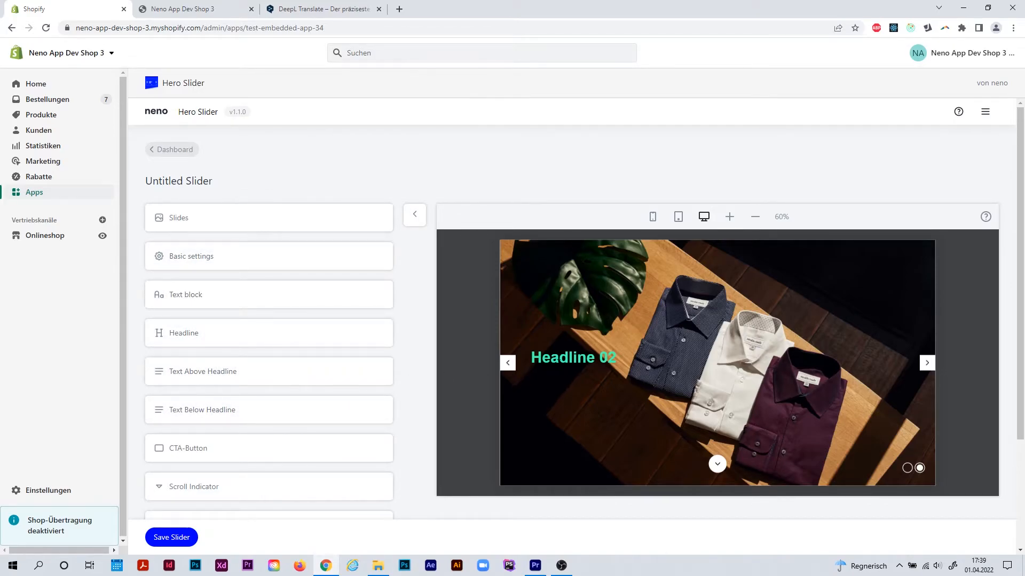
scroll(386, 370, down, 1)
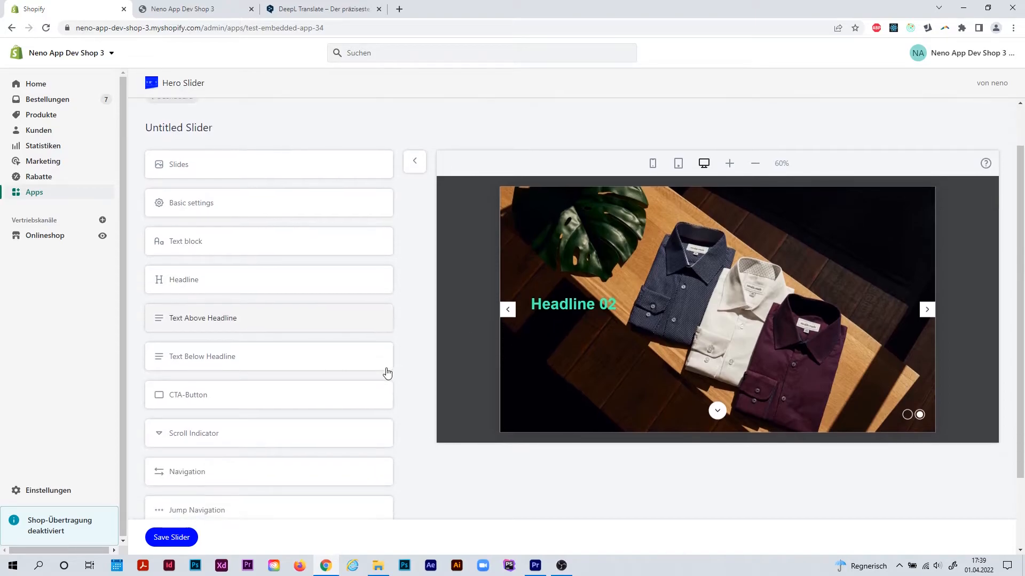
scroll(386, 371, down, 1)
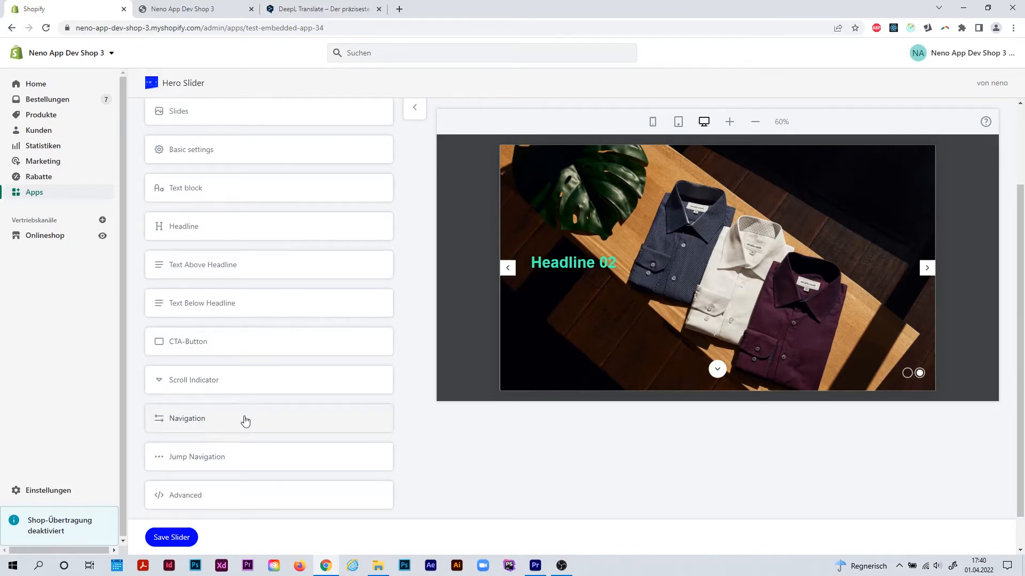
scroll(239, 378, up, 2)
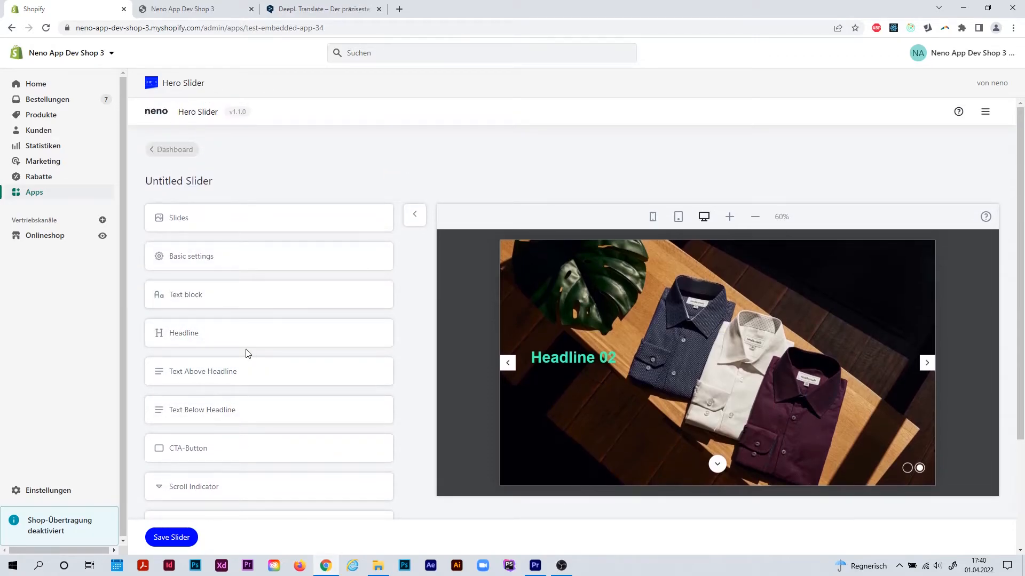
click(182, 219)
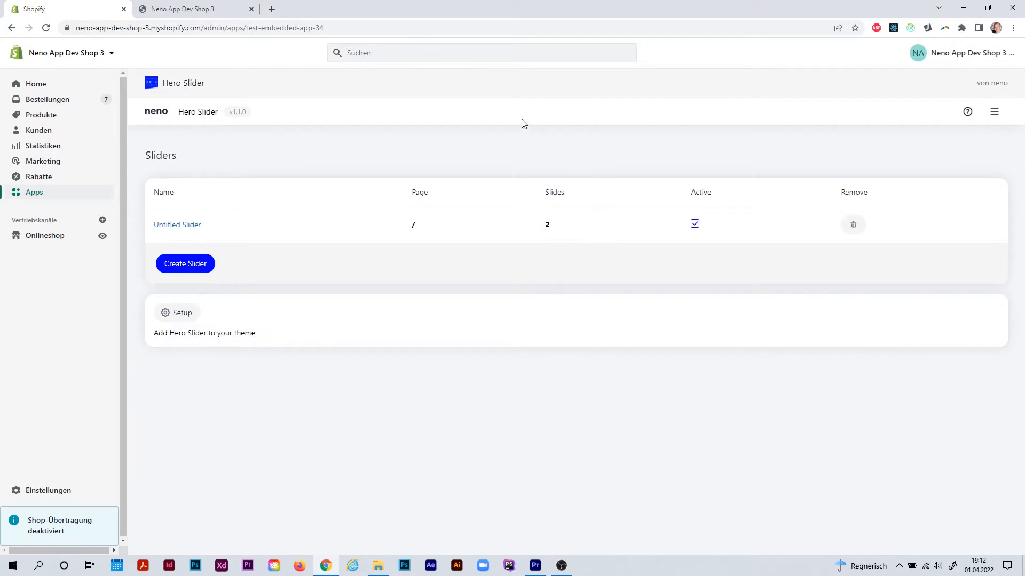
- Look through the app's menu with its Subscription and More apps entries, and read the Hero Slider changelog
click(995, 117)
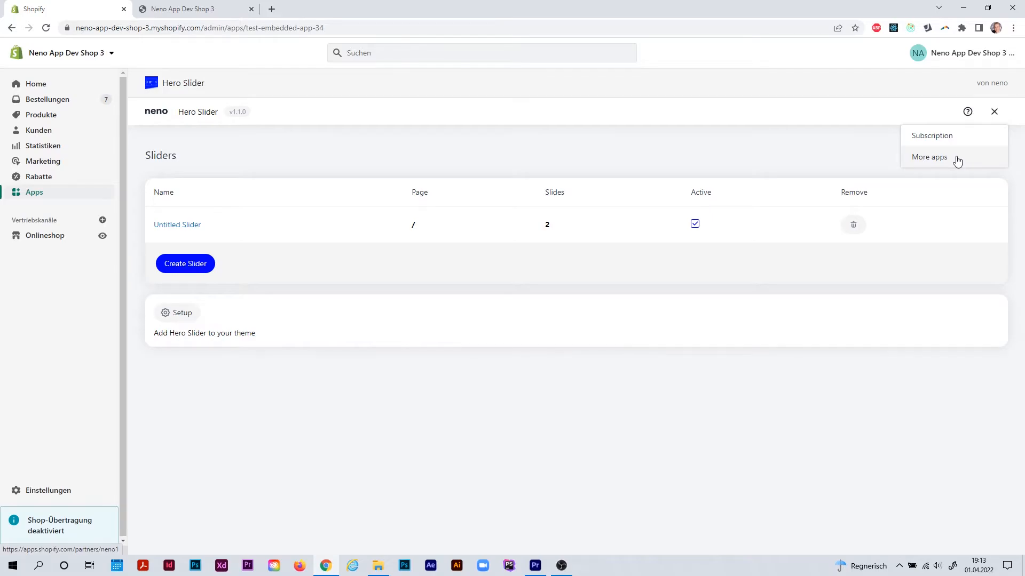
click(994, 112)
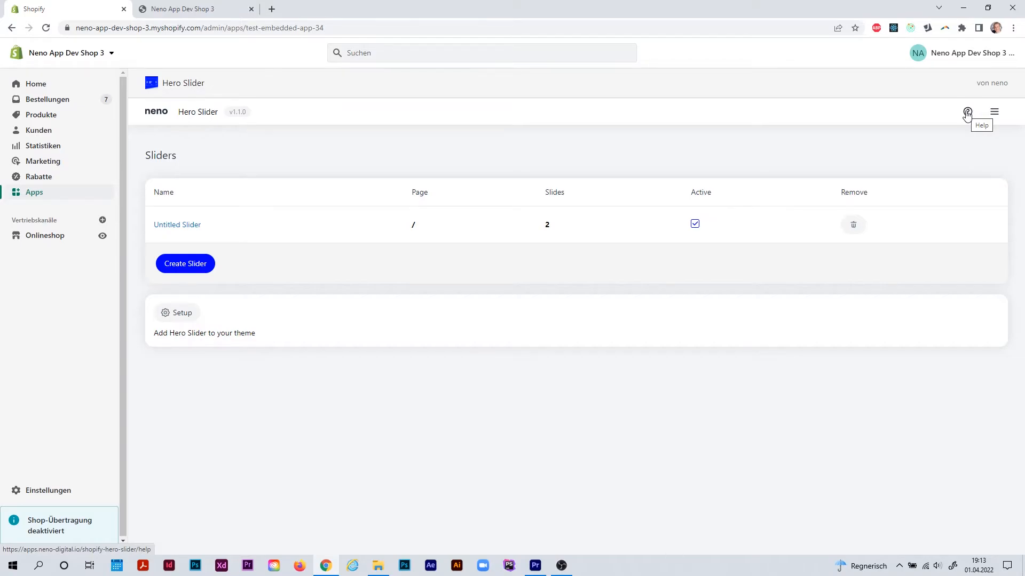
click(242, 118)
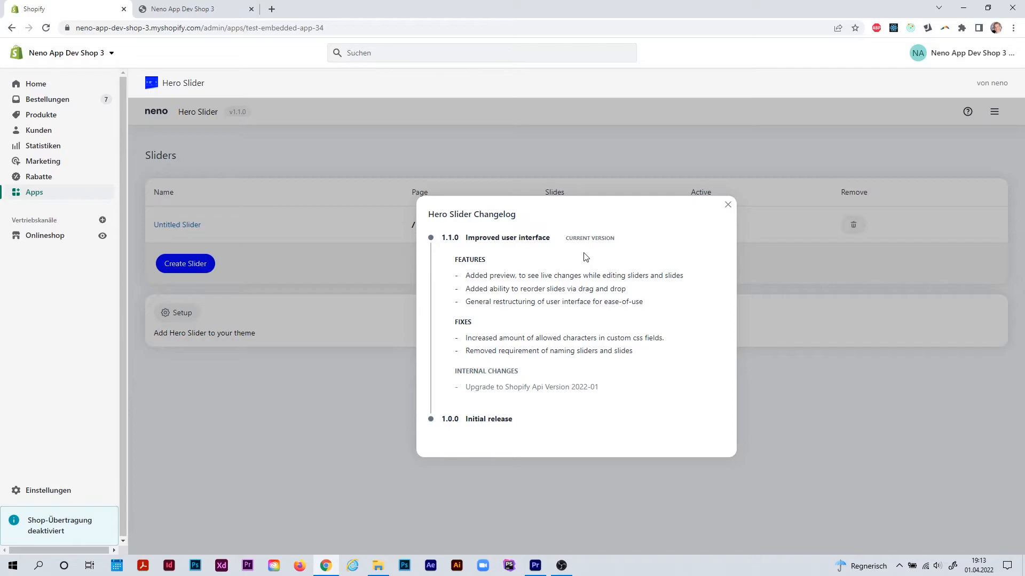
click(727, 204)
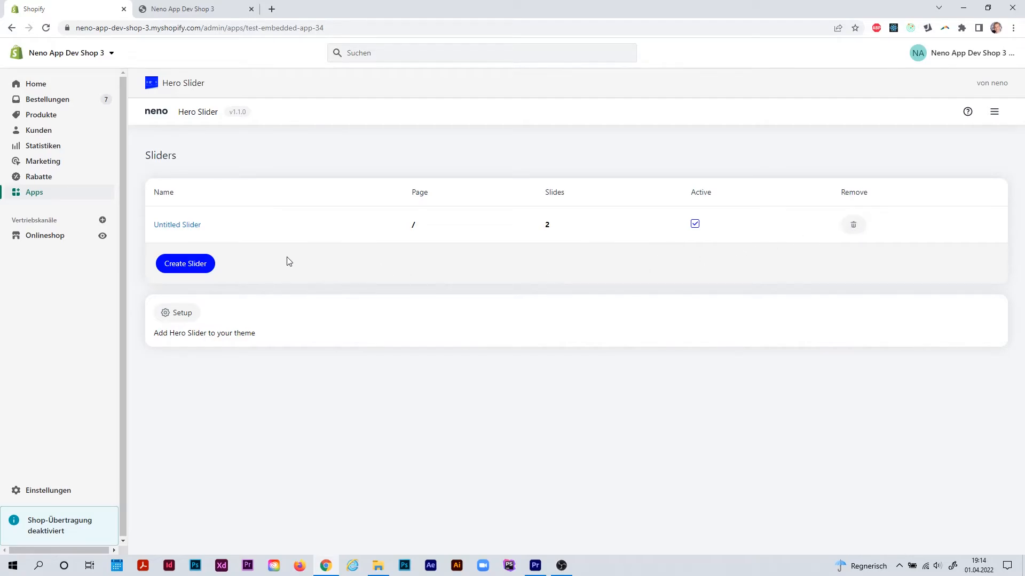
- Open the slider from the Sliders list and look through its sections and the first slide's own settings
click(188, 226)
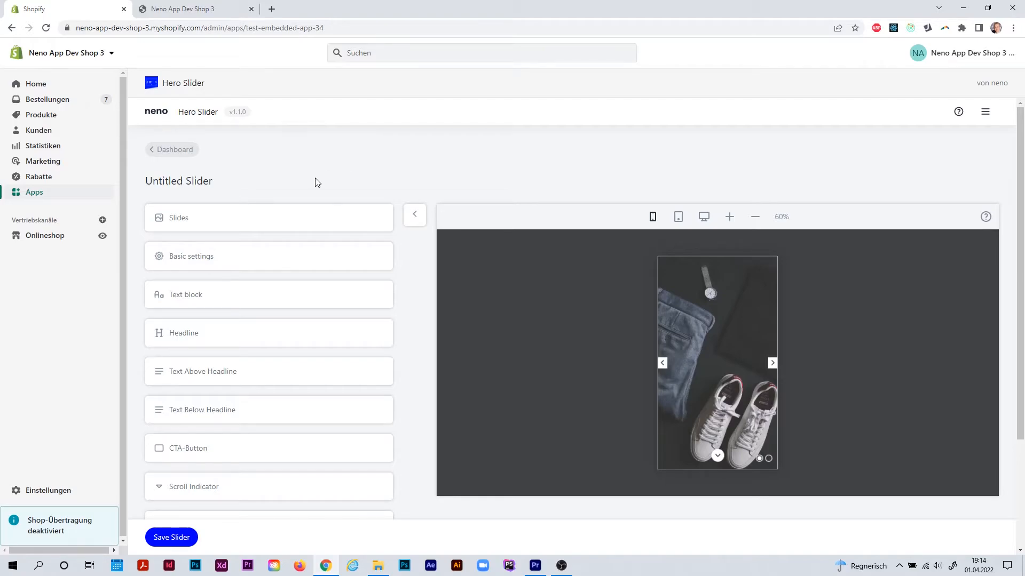
scroll(291, 321, down, 3)
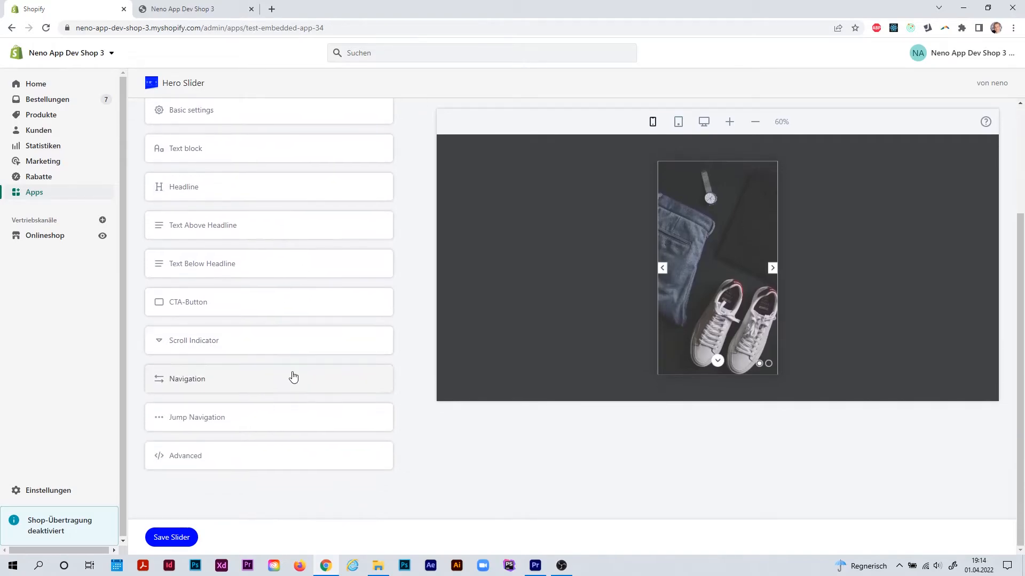
scroll(293, 378, up, 3)
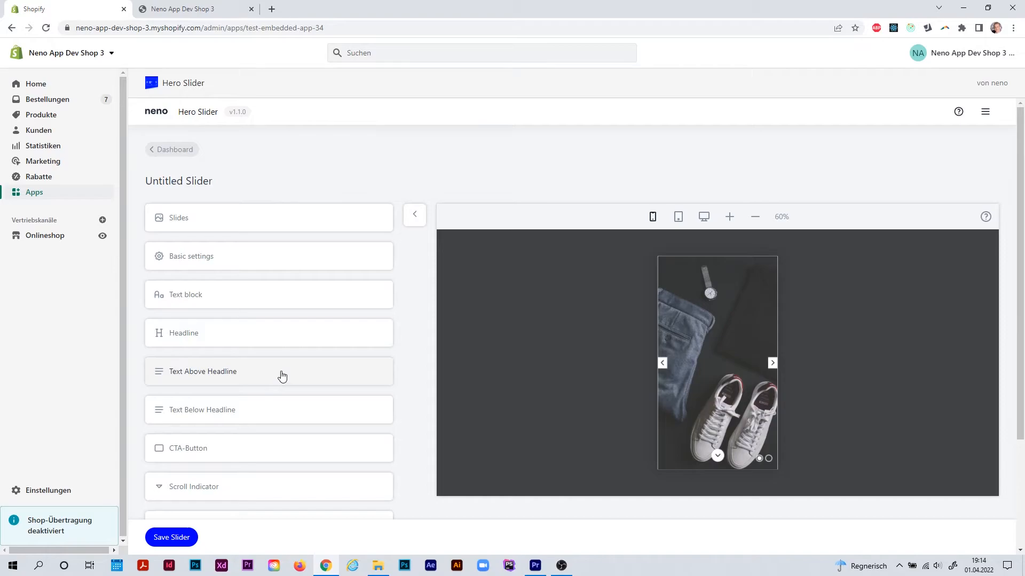
click(201, 219)
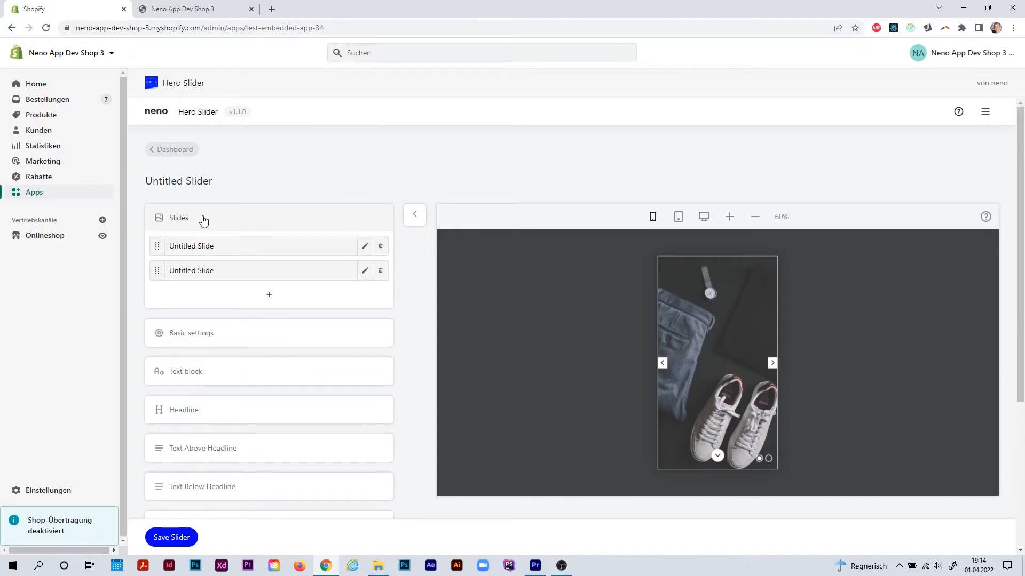
click(366, 247)
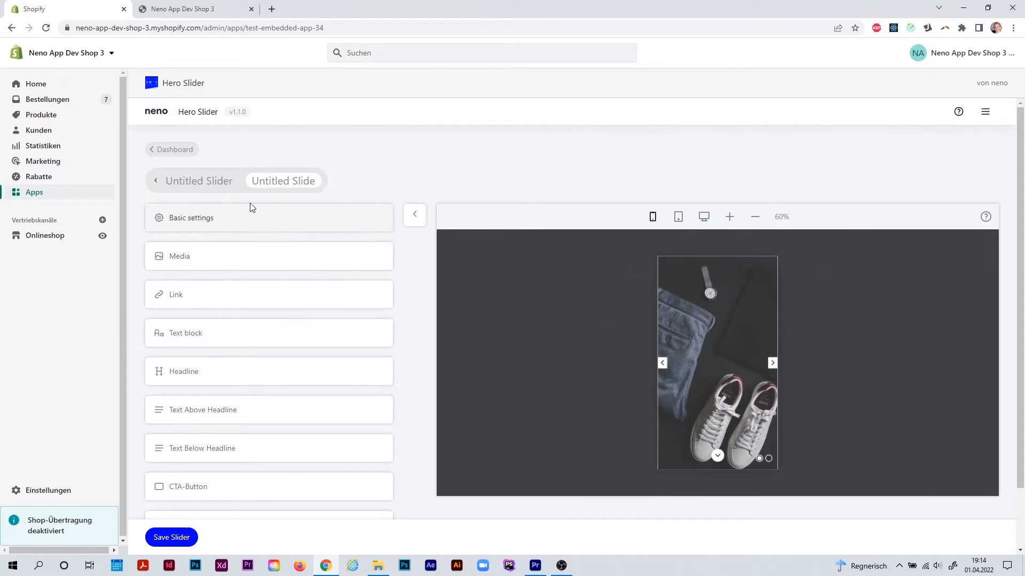
click(200, 182)
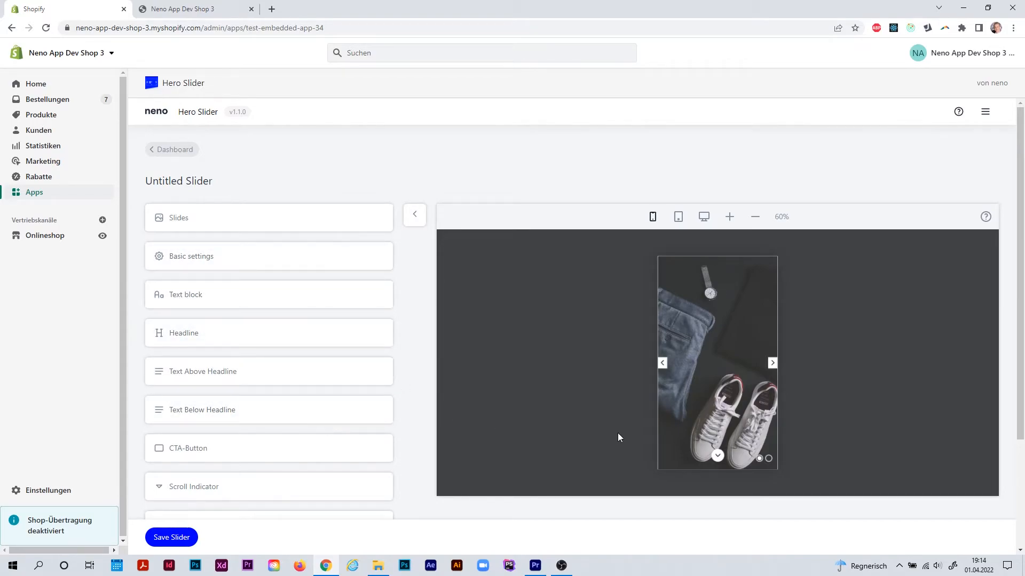
- Preview the slider at tablet and desktop size, and review the slider-wide Headline settings down to Typography
click(676, 219)
click(704, 218)
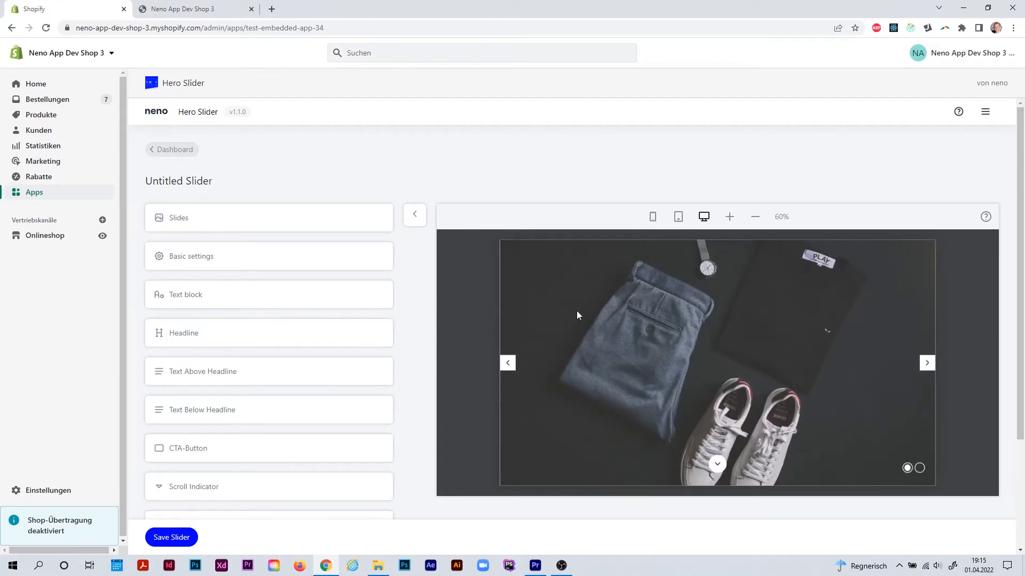
scroll(342, 375, down, 1)
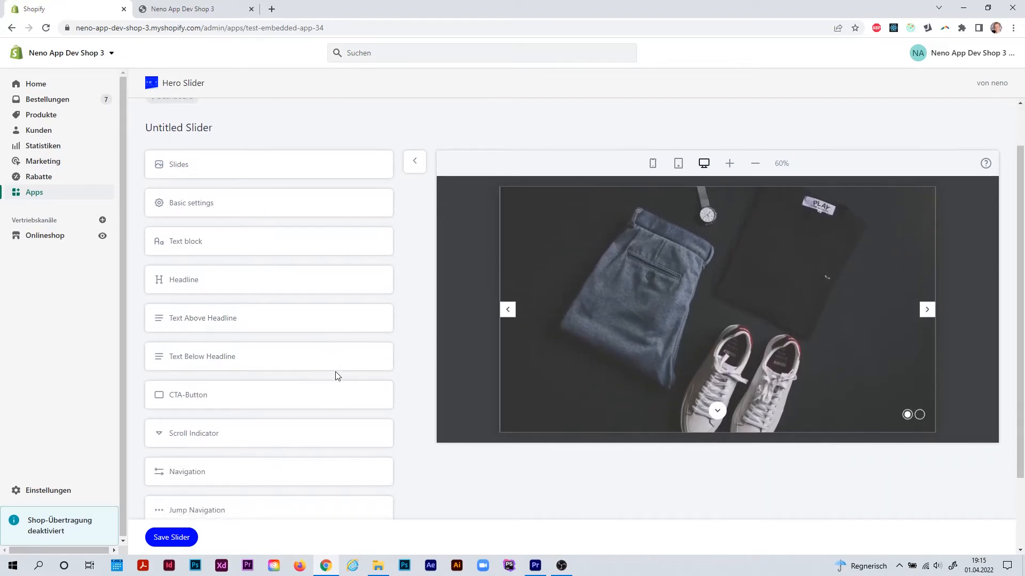
click(273, 283)
scroll(295, 352, down, 5)
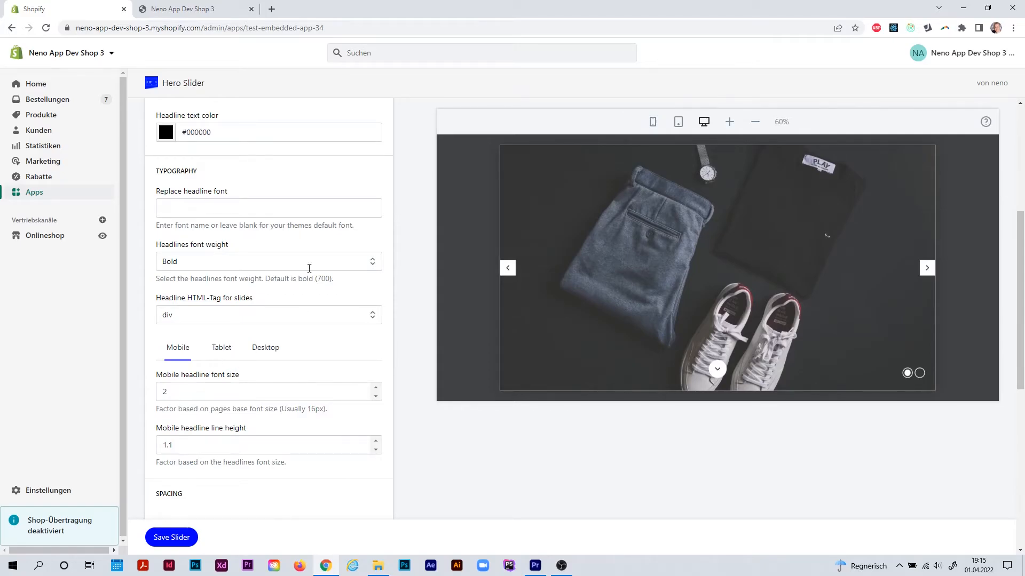
scroll(311, 255, up, 3)
scroll(247, 265, down, 3)
- Compare the headline's Mobile and Tablet typography settings, and switch the slider preview to tablet size
click(220, 353)
click(180, 349)
click(217, 349)
click(179, 352)
click(222, 353)
click(179, 351)
click(222, 354)
click(181, 352)
click(219, 354)
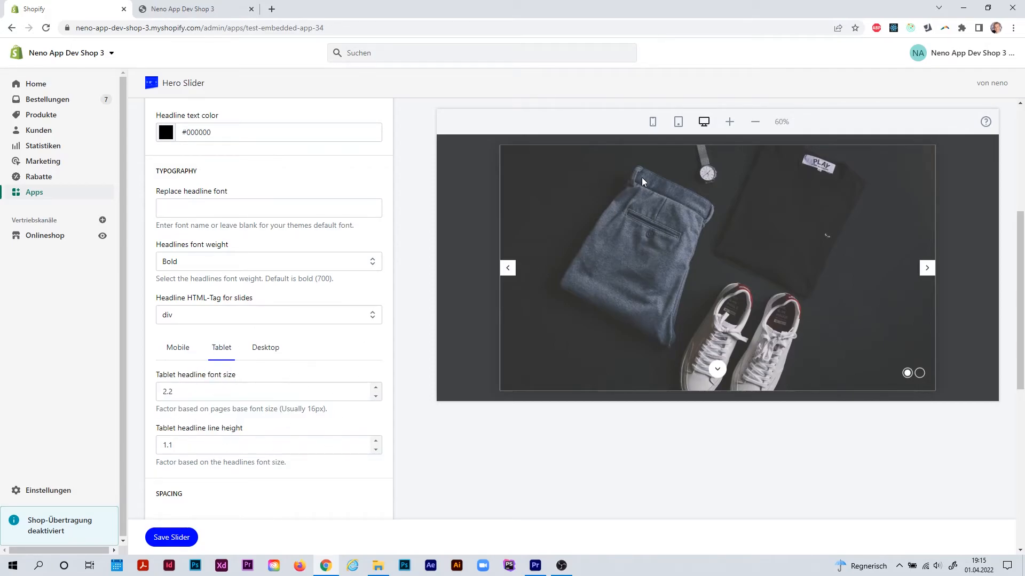
click(680, 124)
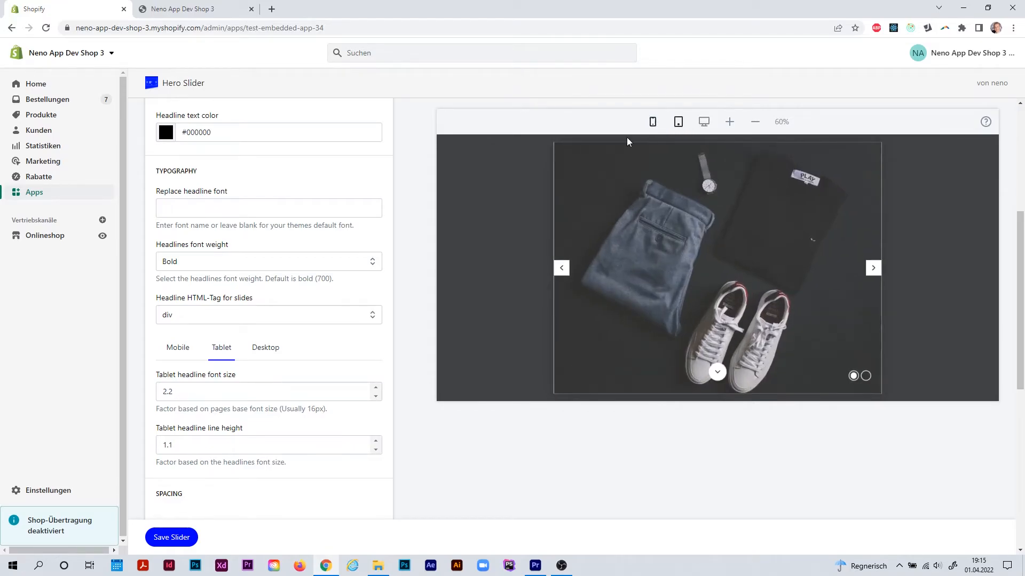
scroll(407, 263, up, 4)
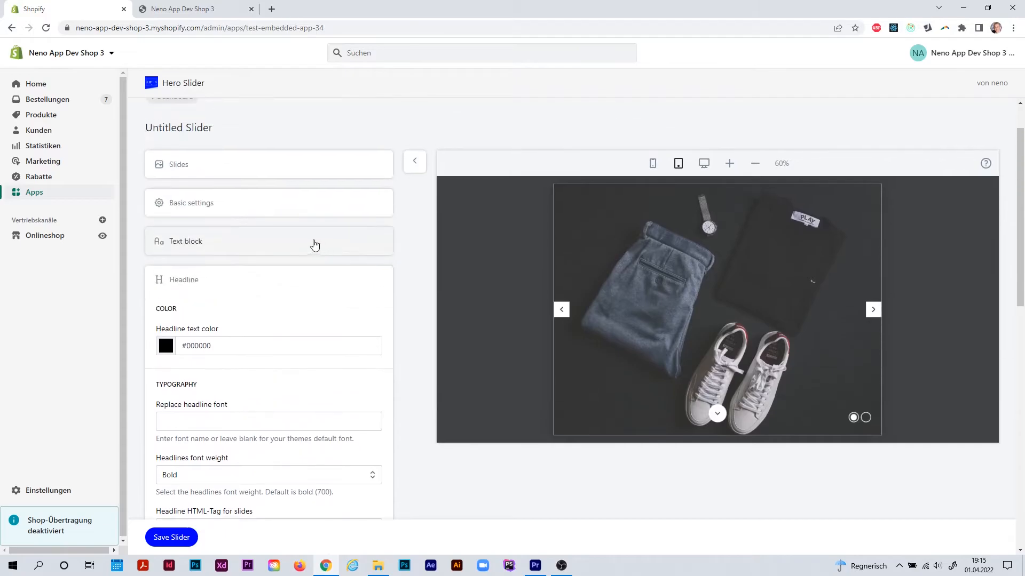
click(287, 289)
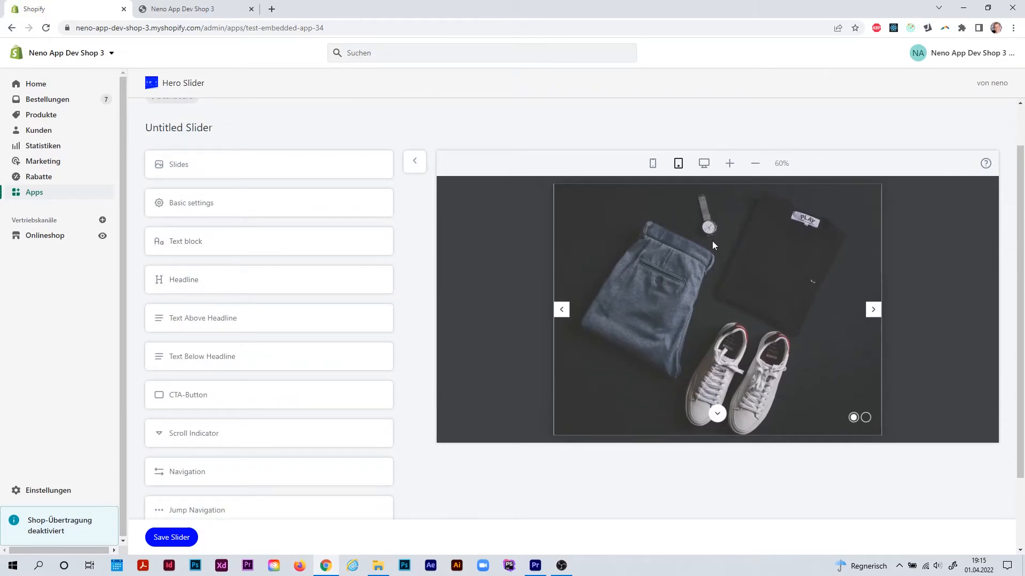
- Try the preview's zoom controls and read the help on how to use the preview
click(730, 170)
click(758, 168)
click(985, 164)
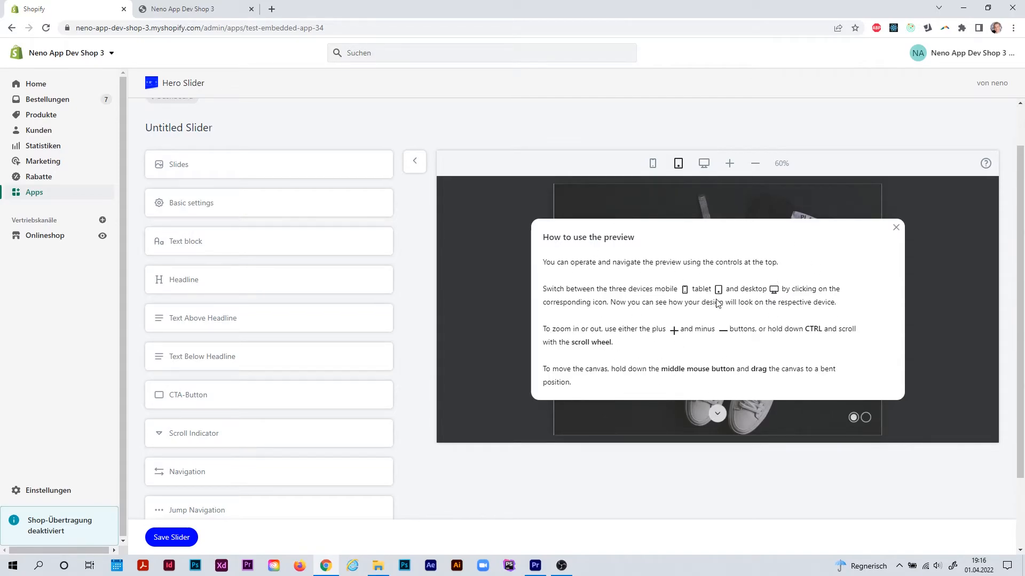
click(896, 228)
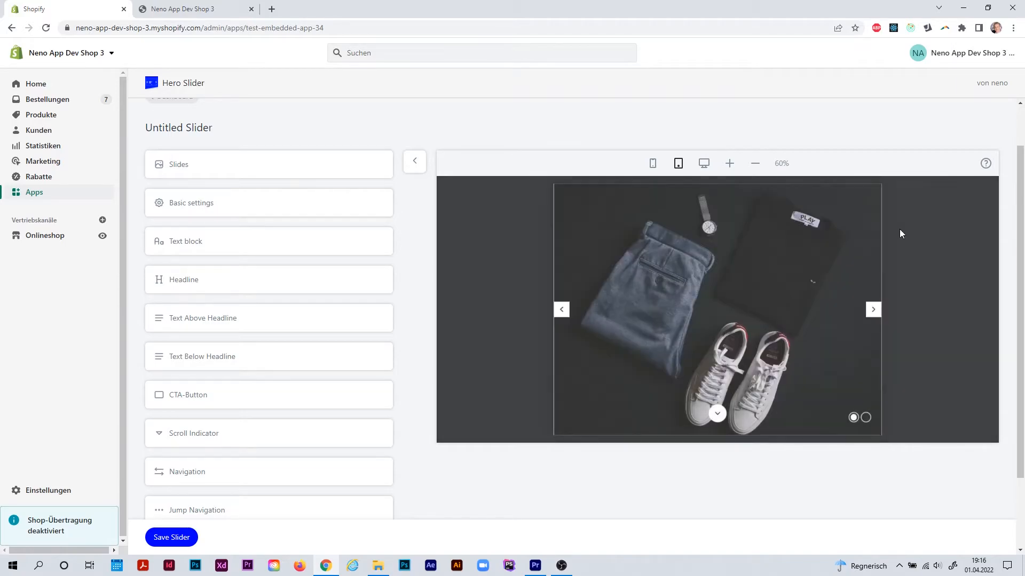
scroll(354, 331, up, 1)
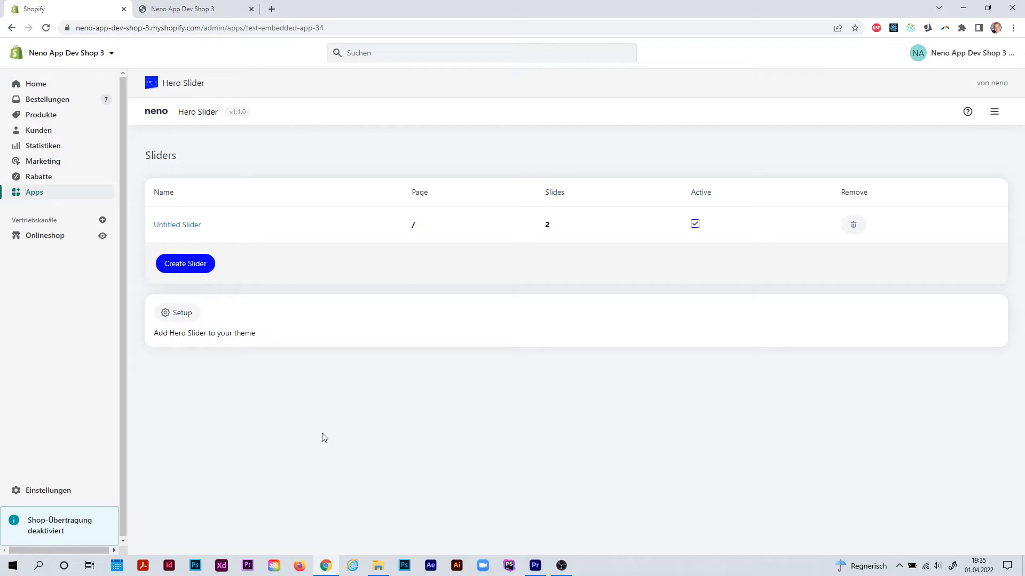
- Open the slider's Basic settings at the General section with the name, active state and page path
click(188, 227)
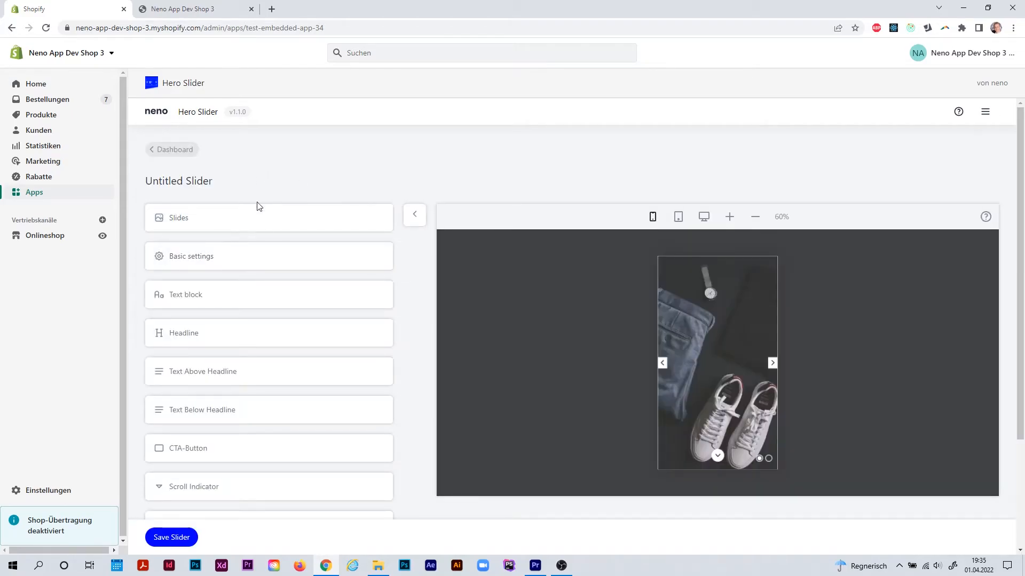
click(206, 261)
scroll(211, 299, down, 2)
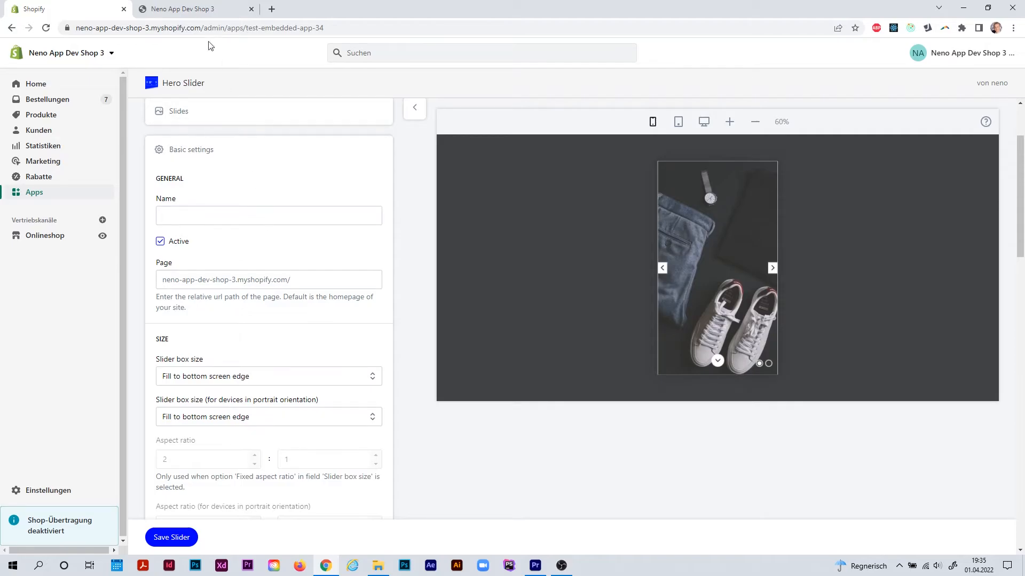
- View the slider on the storefront homepage without the theme preview bar
click(198, 5)
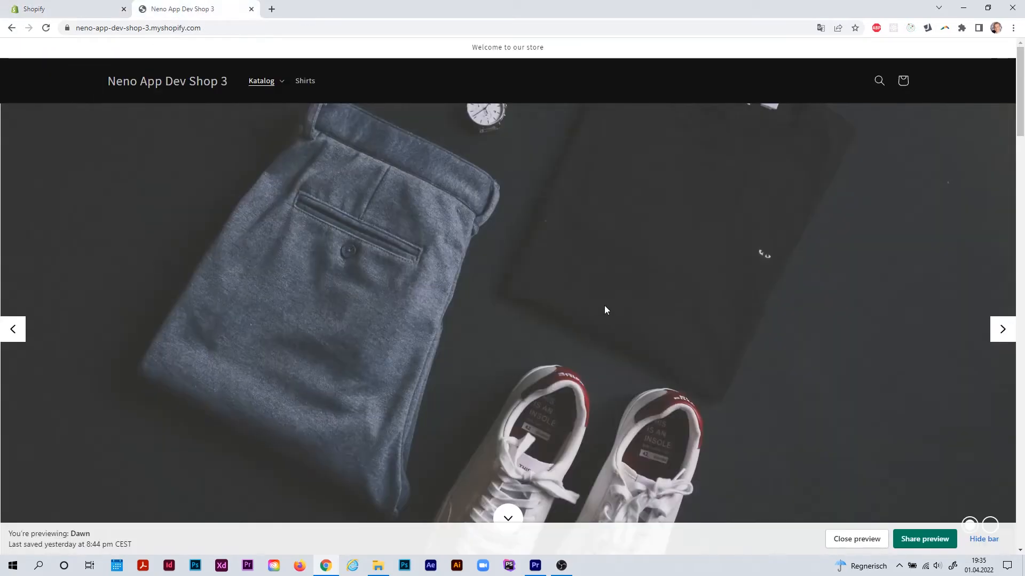
click(203, 86)
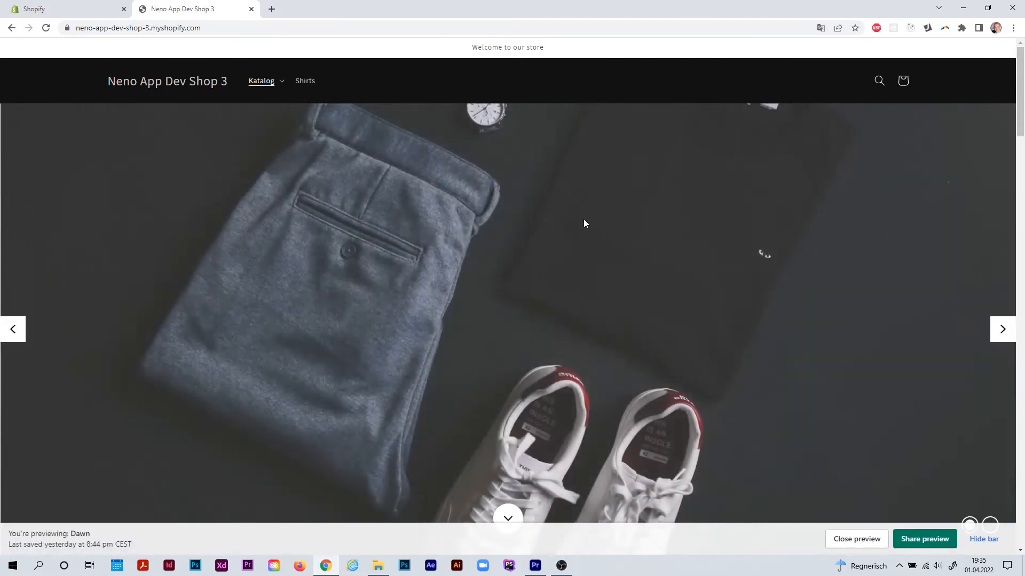
click(985, 540)
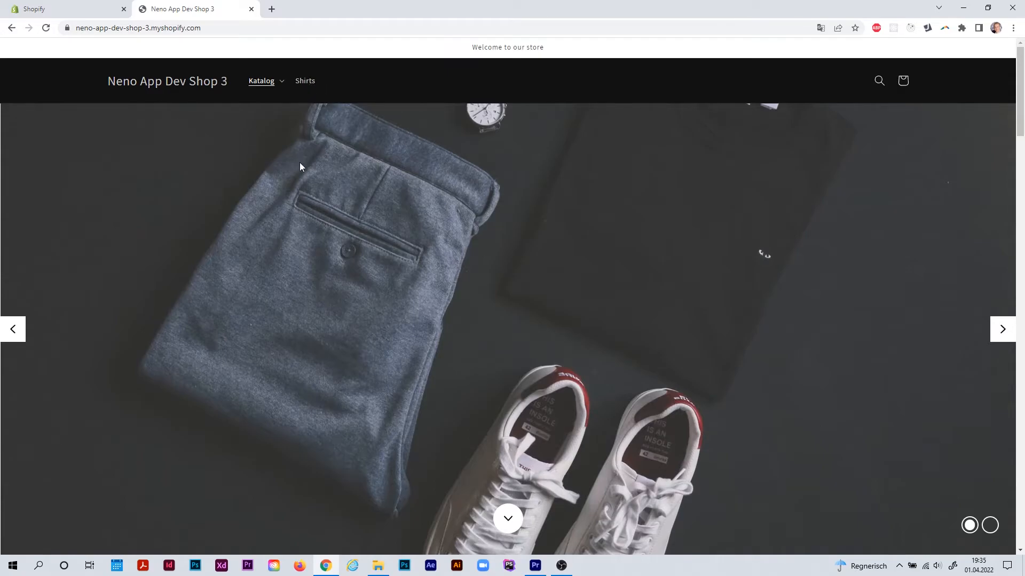
- Open the storefront's Shirts collection page and copy the path collections/shirts from its URL
click(308, 87)
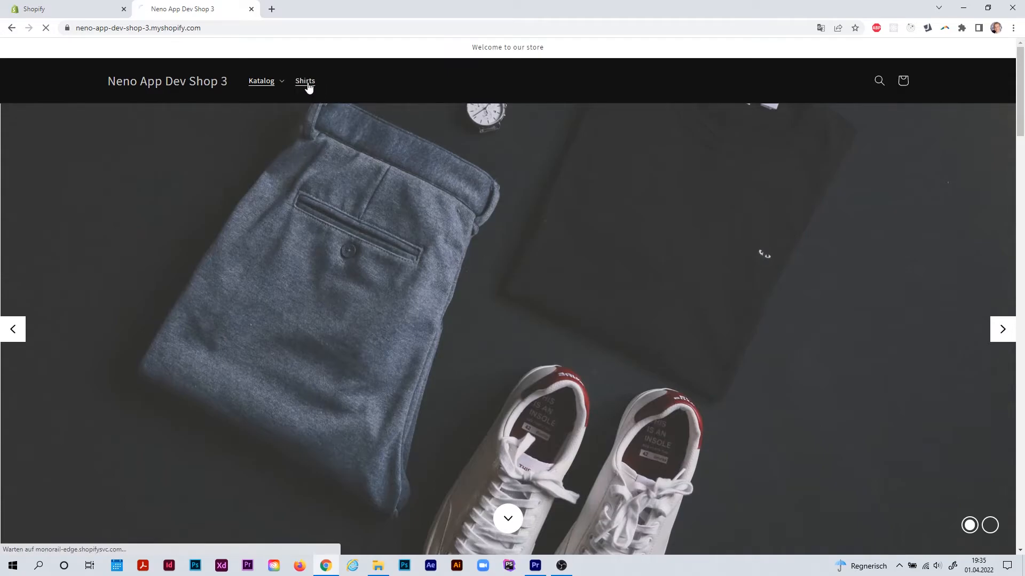
click(269, 26)
drag(269, 25, 205, 26)
right_click(238, 31)
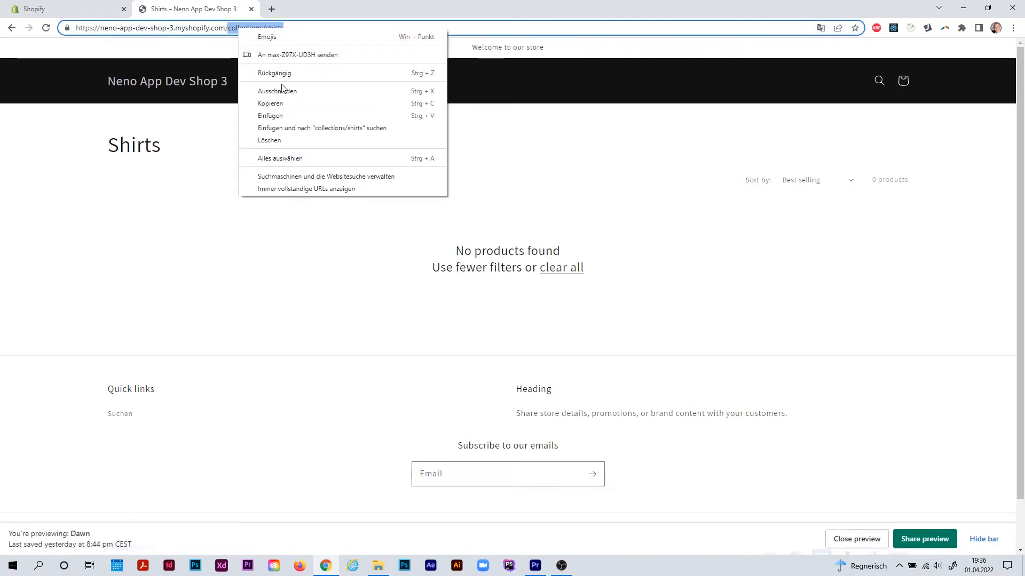
click(283, 103)
click(299, 169)
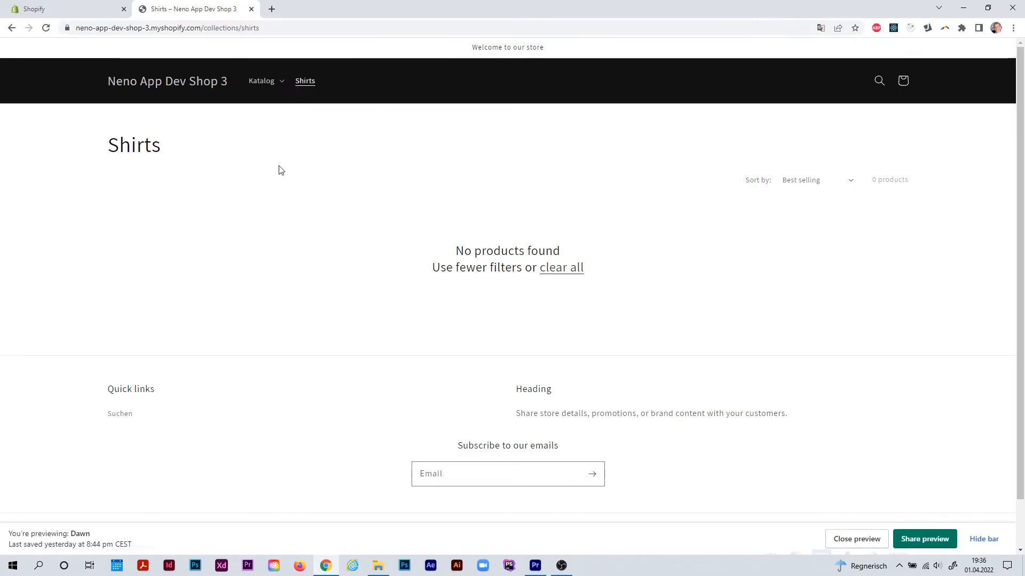
- Set the slider's page path to collections/shirts in the Hero Slider app and save the slider
click(51, 6)
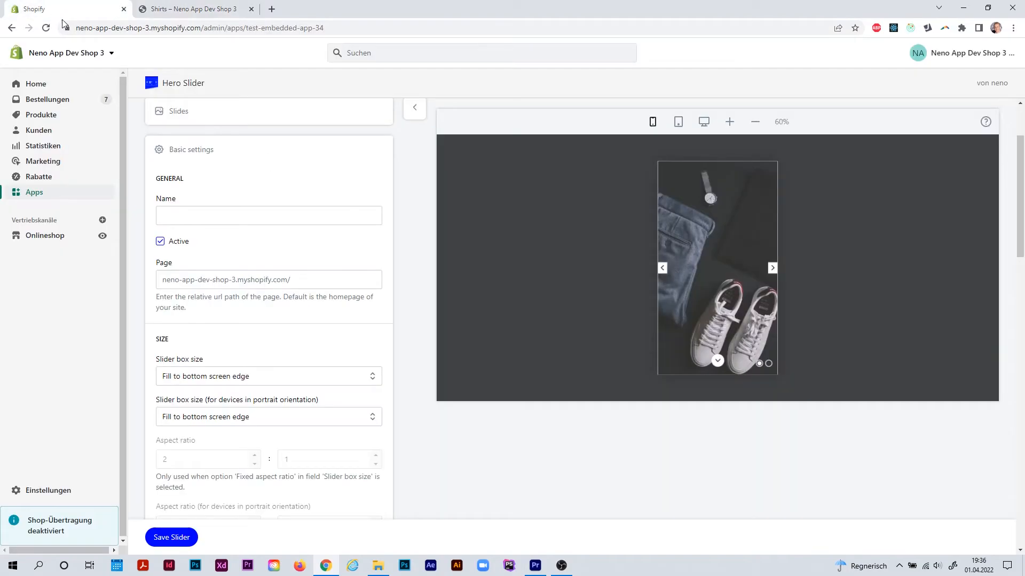
click(316, 282)
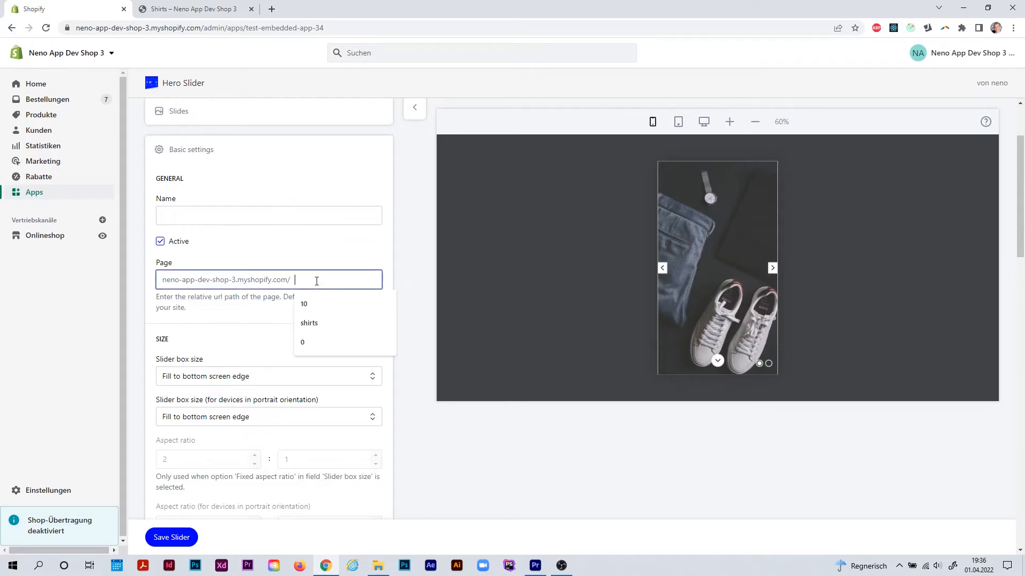
right_click(316, 282)
click(348, 364)
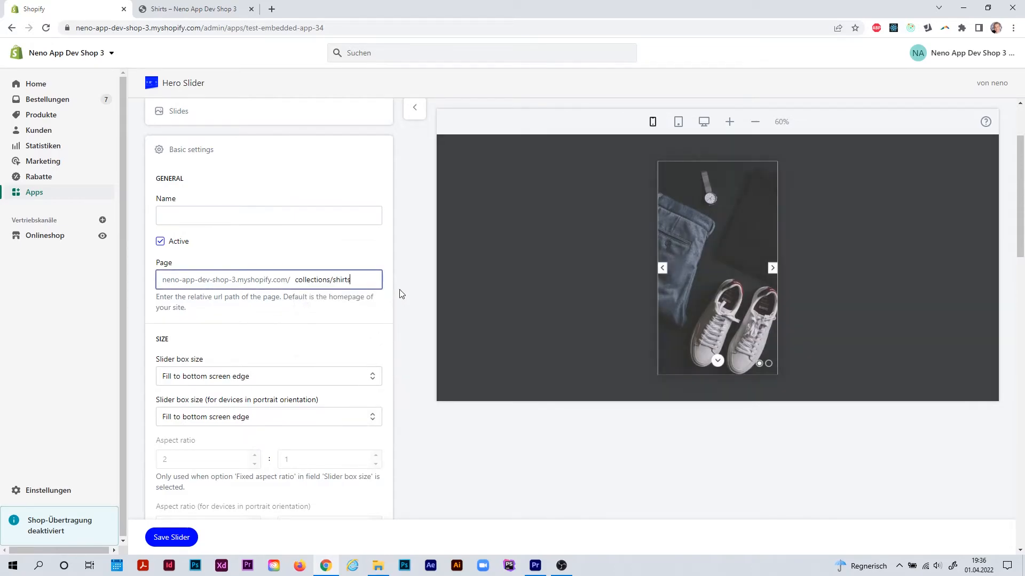
click(182, 536)
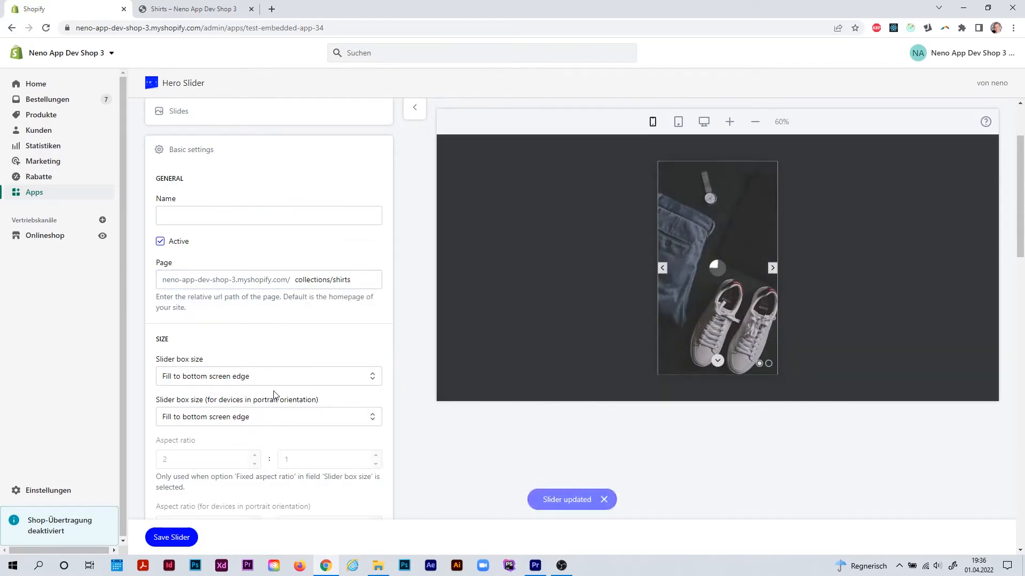
- Reload the storefront's Shirts page to check for the slider, and compare it with the homepage
click(207, 7)
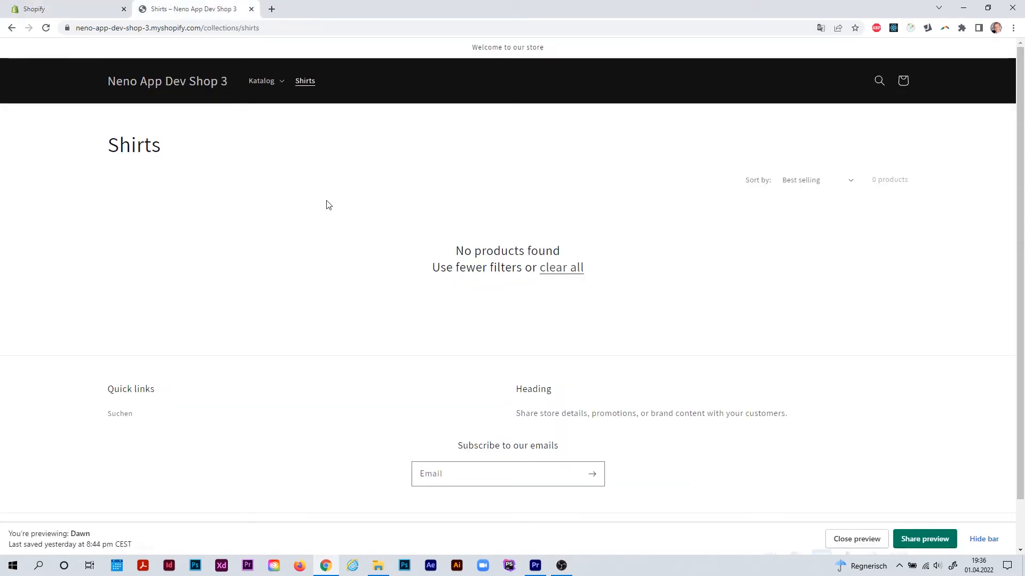
key(F5)
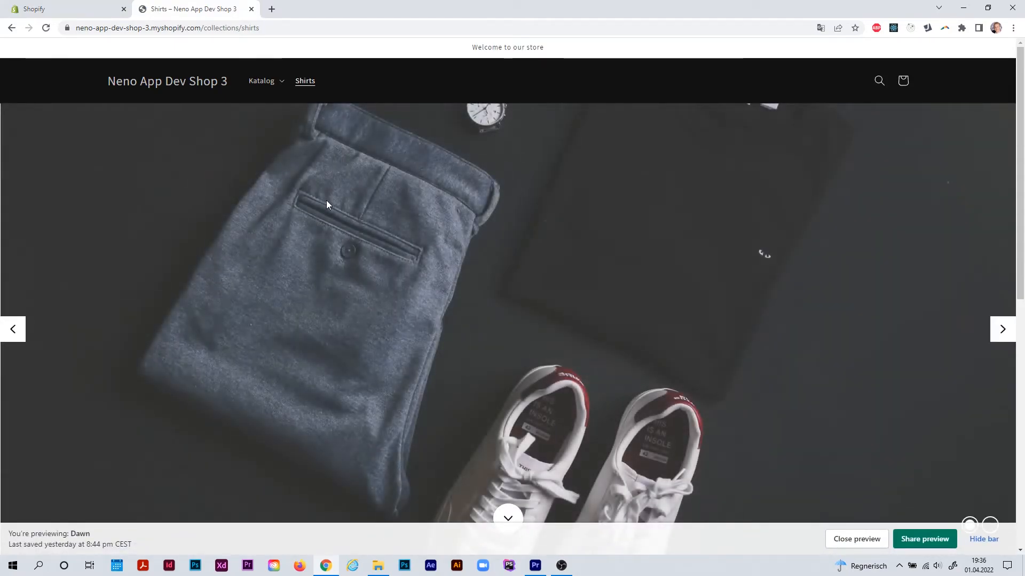
click(985, 539)
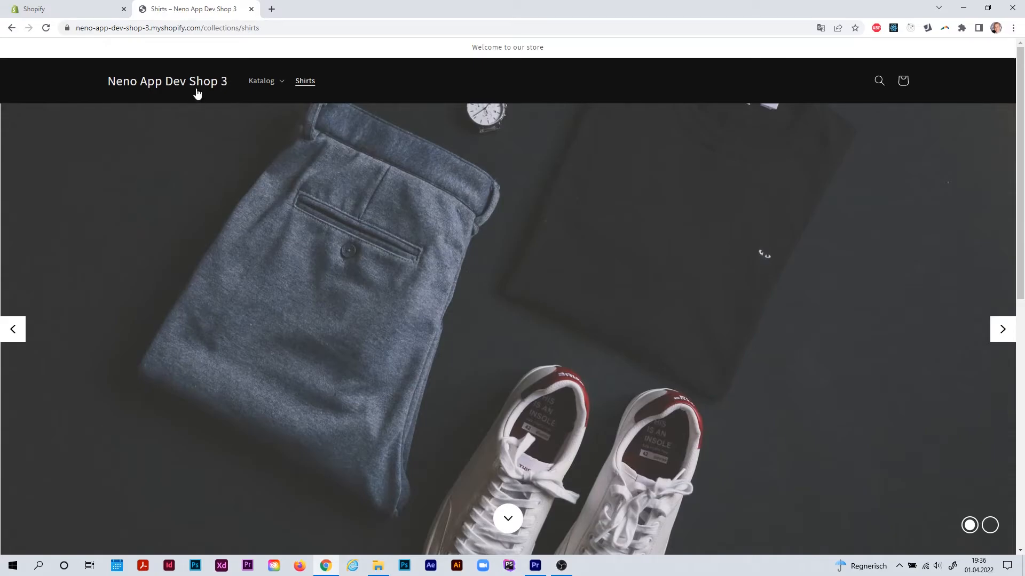
click(196, 85)
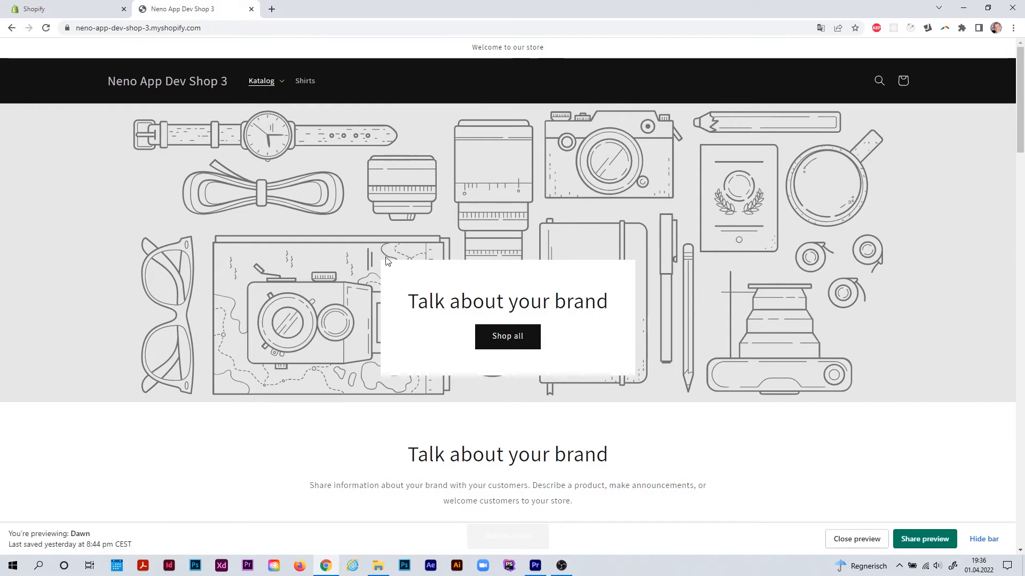
- Clear the slider's page path in the Hero Slider app so it targets the homepage, and save the slider
click(52, 5)
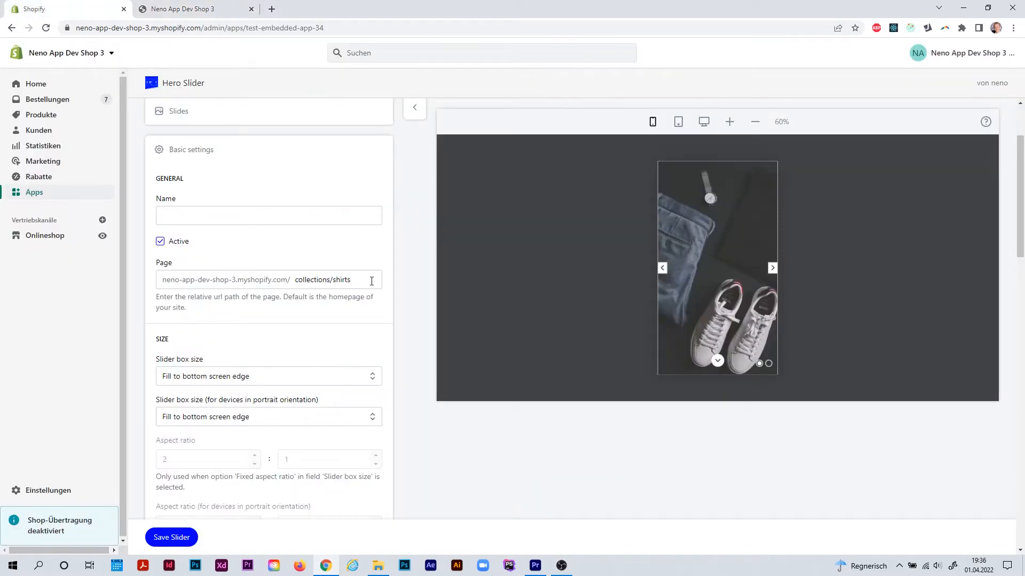
drag(371, 283, 295, 281)
key(BackSpace)
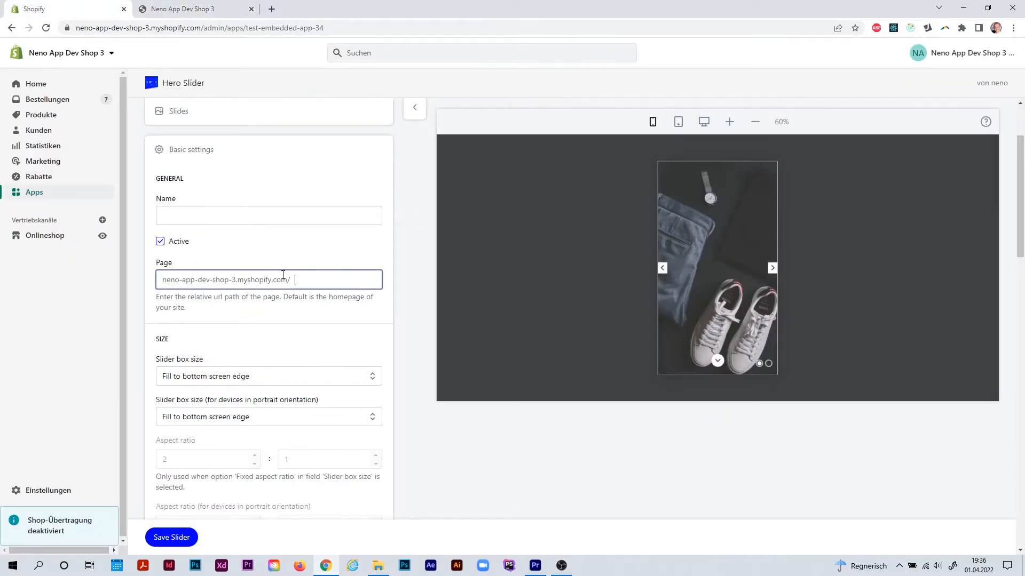
click(180, 538)
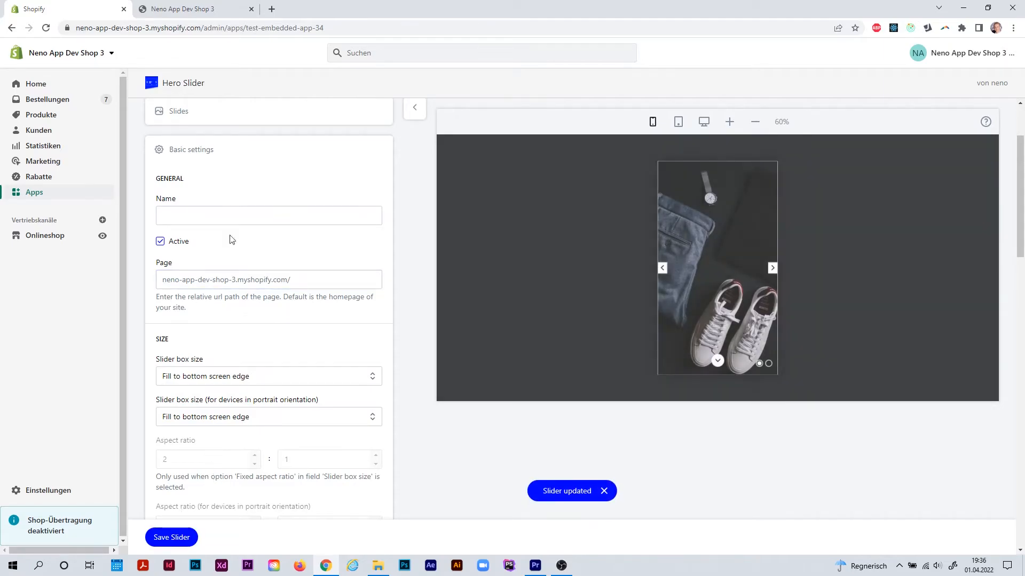
- Open the storefront homepage to check for the slider and hide the theme preview bar
click(188, 7)
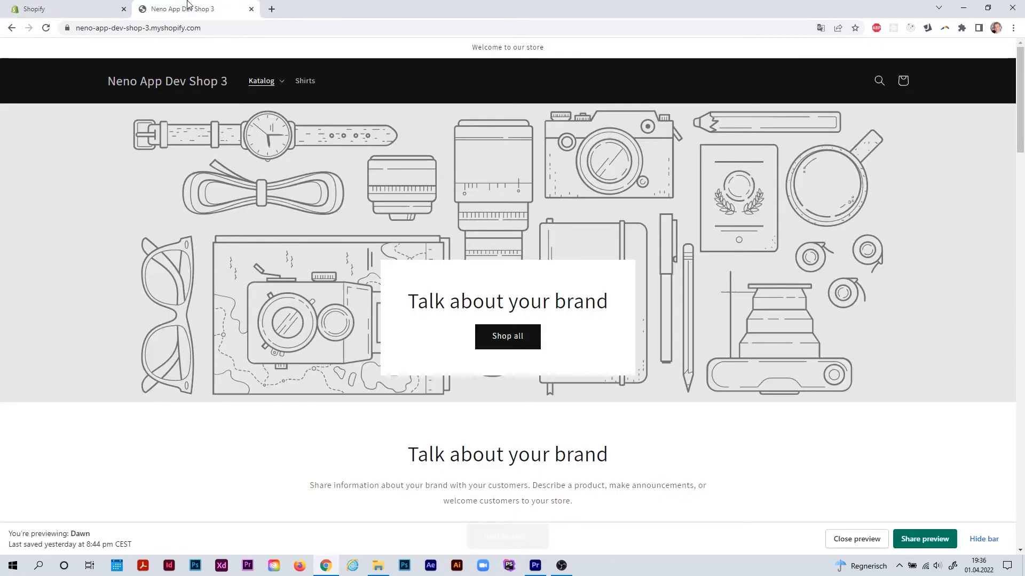
click(196, 76)
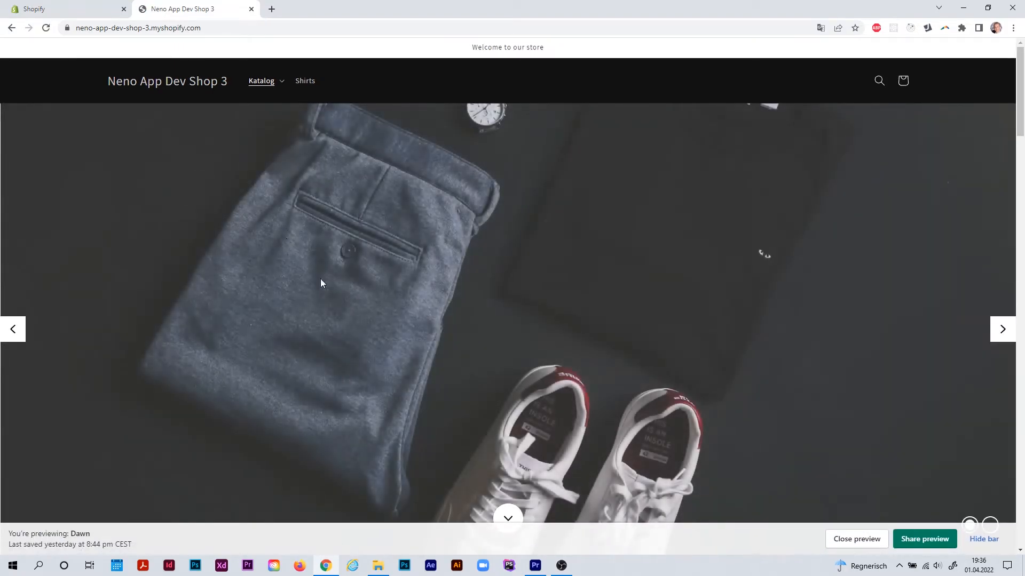
click(984, 539)
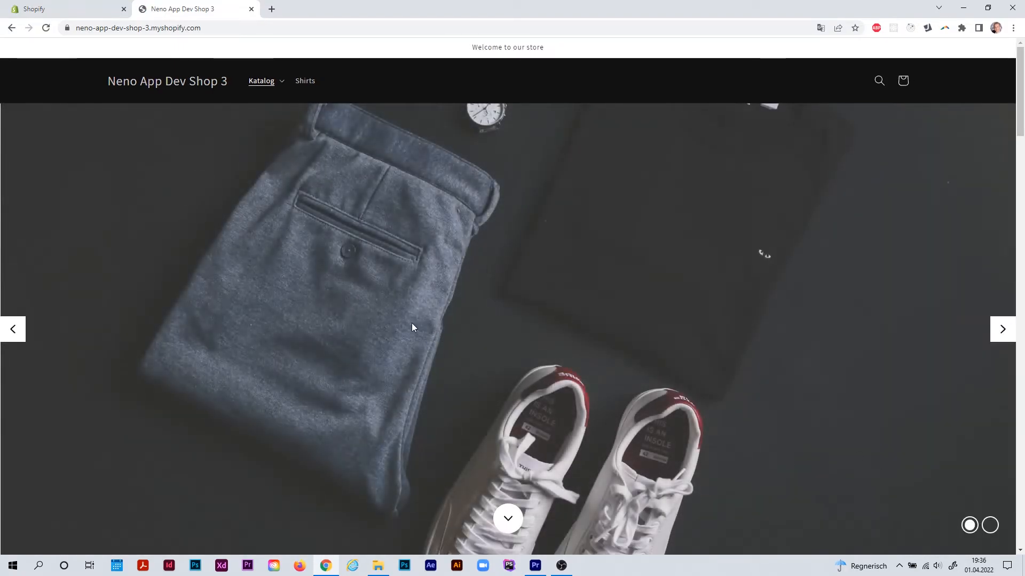
- Return to the Hero Slider app, collapse the basic settings, and check the slider's page path on the dashboard
click(88, 11)
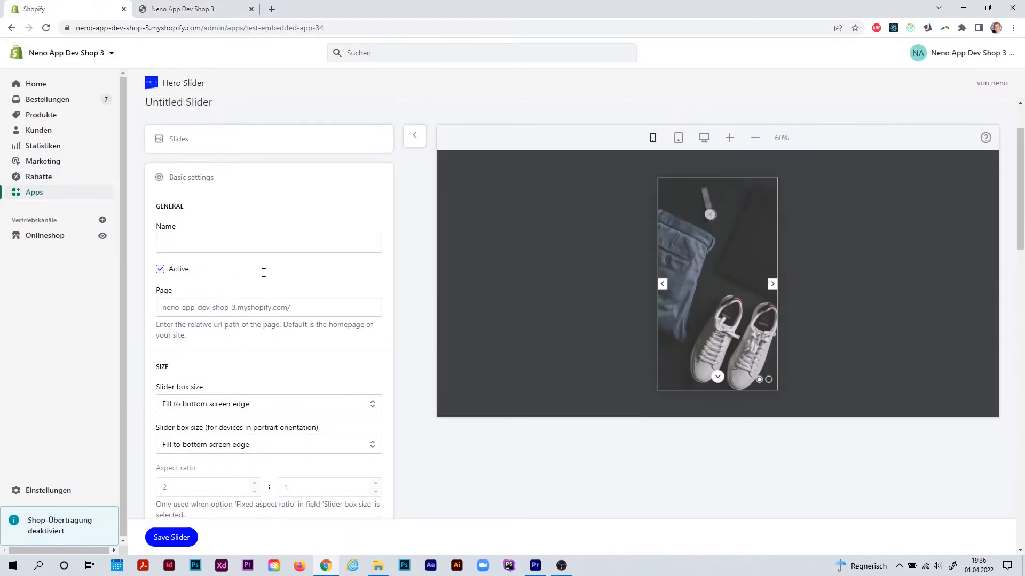
click(245, 260)
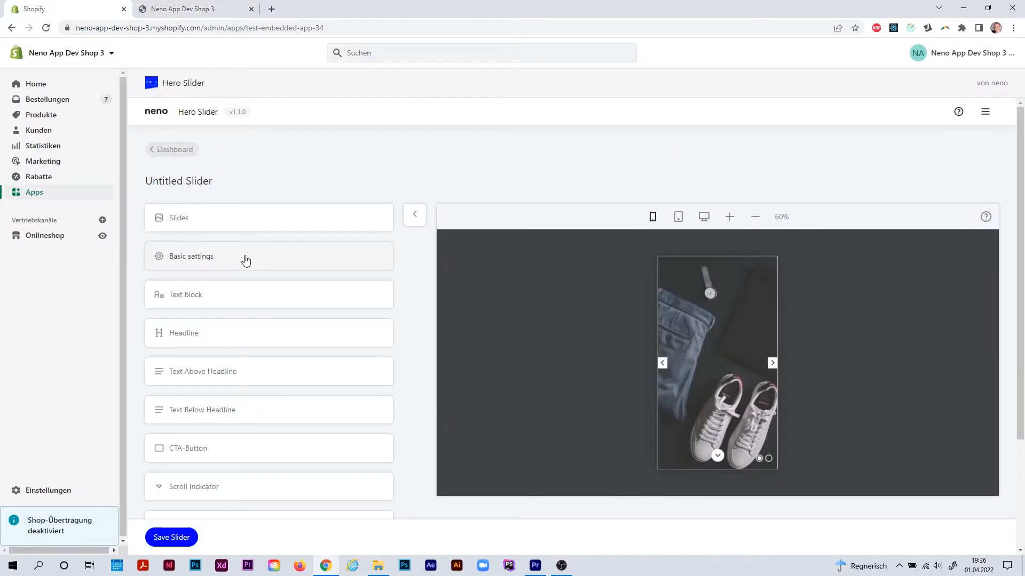
click(181, 151)
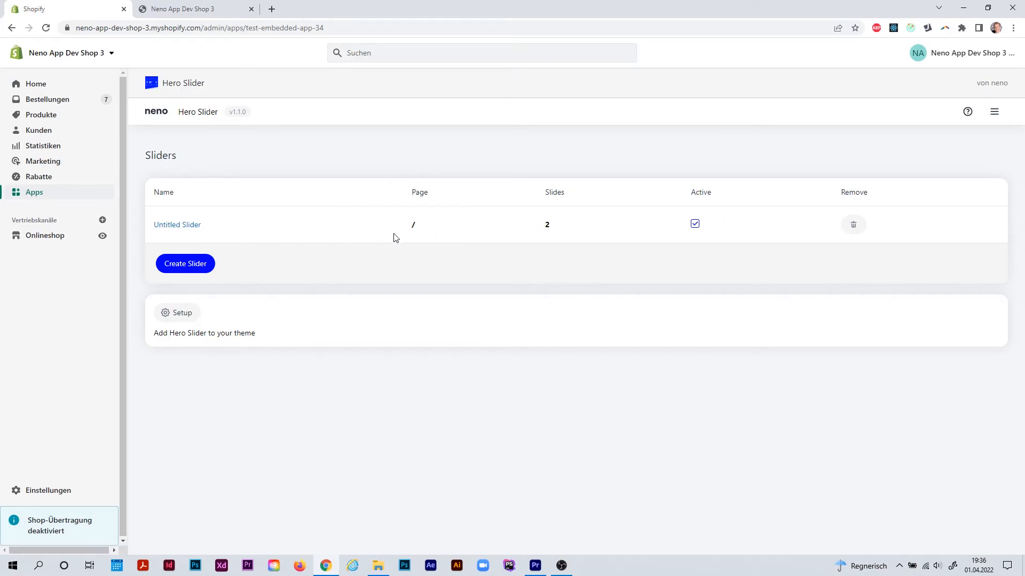
double_click(412, 227)
click(437, 235)
- Open Untitled Slider, switch its preview to desktop, and expand the basic settings
click(178, 227)
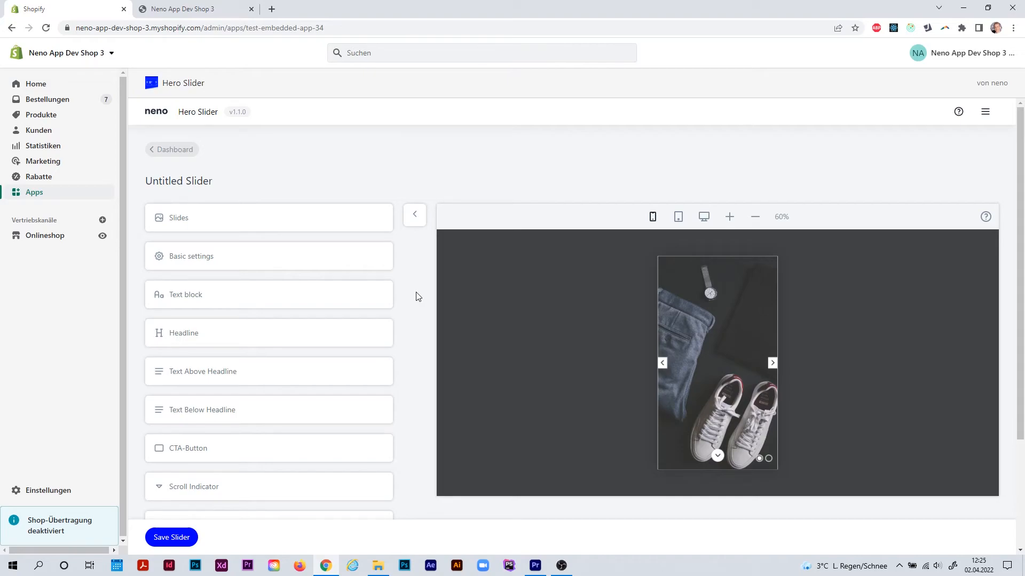
click(703, 217)
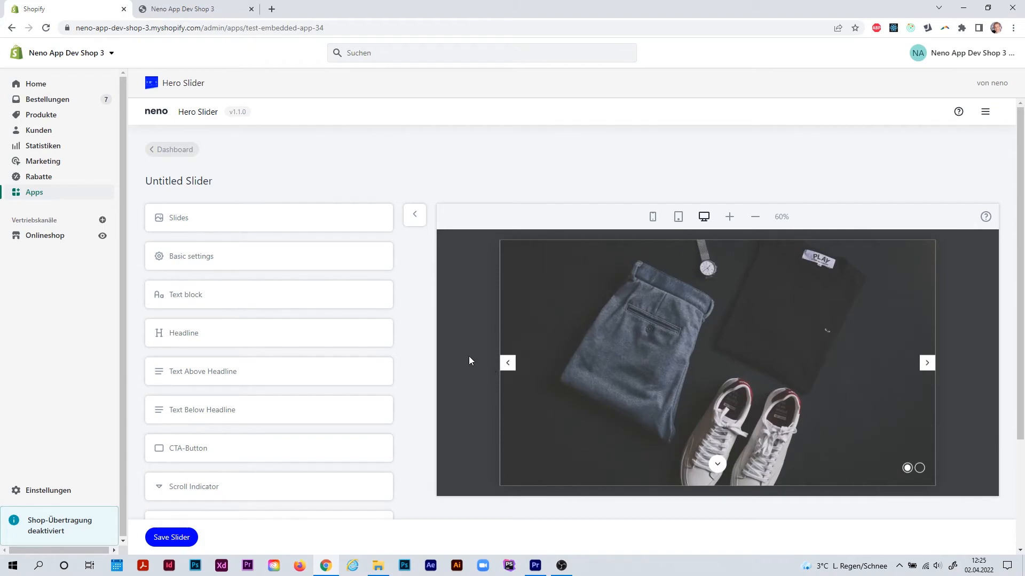
click(228, 256)
scroll(254, 313, down, 2)
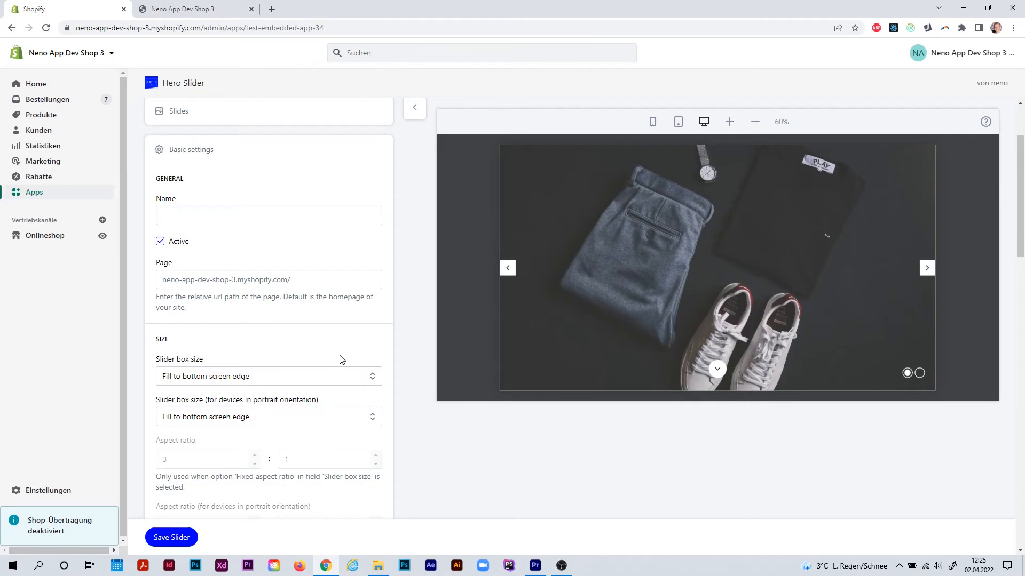
- Set the slider box size to Fixed aspect ratio and save the slider
click(312, 382)
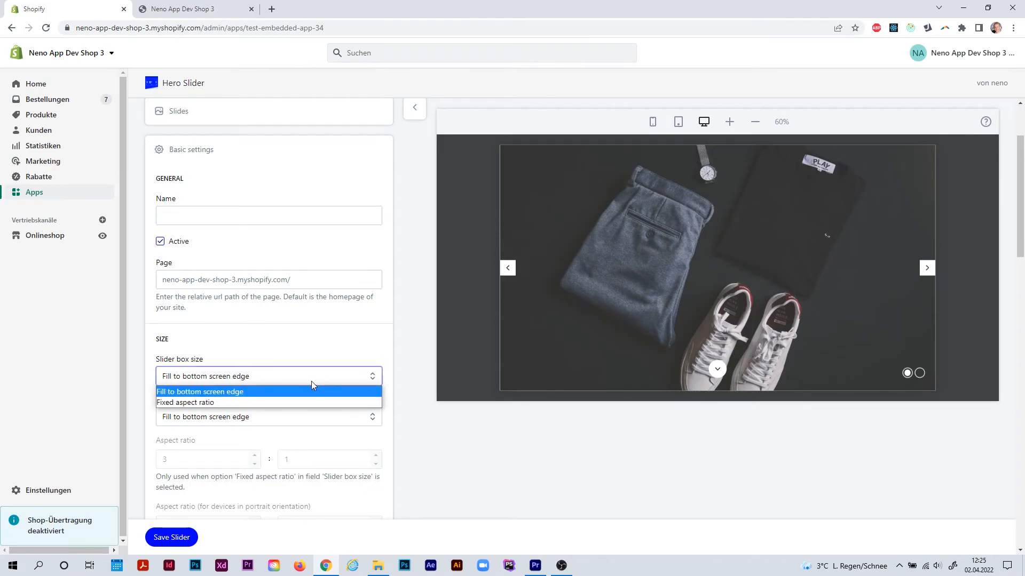
click(209, 404)
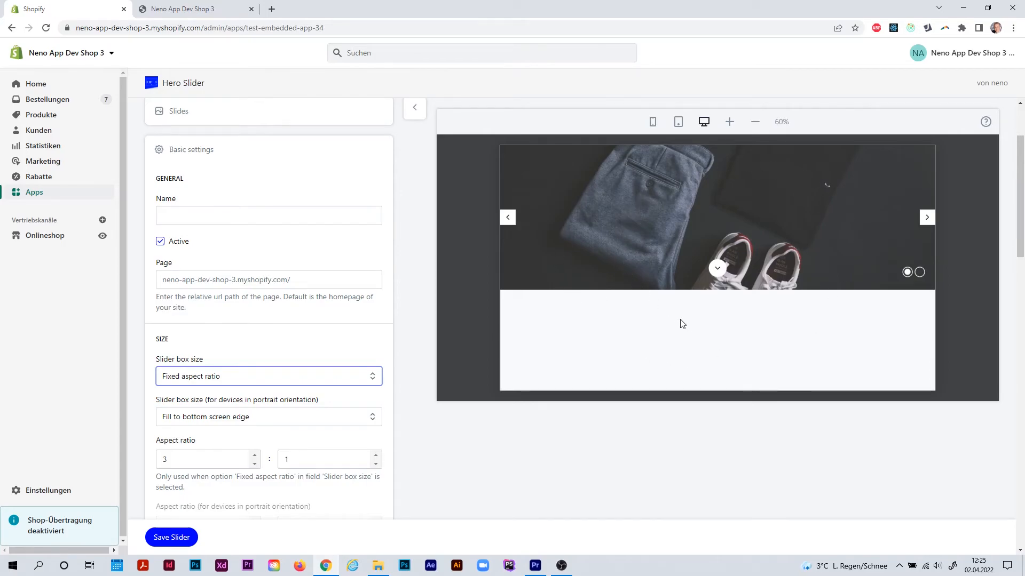
click(319, 466)
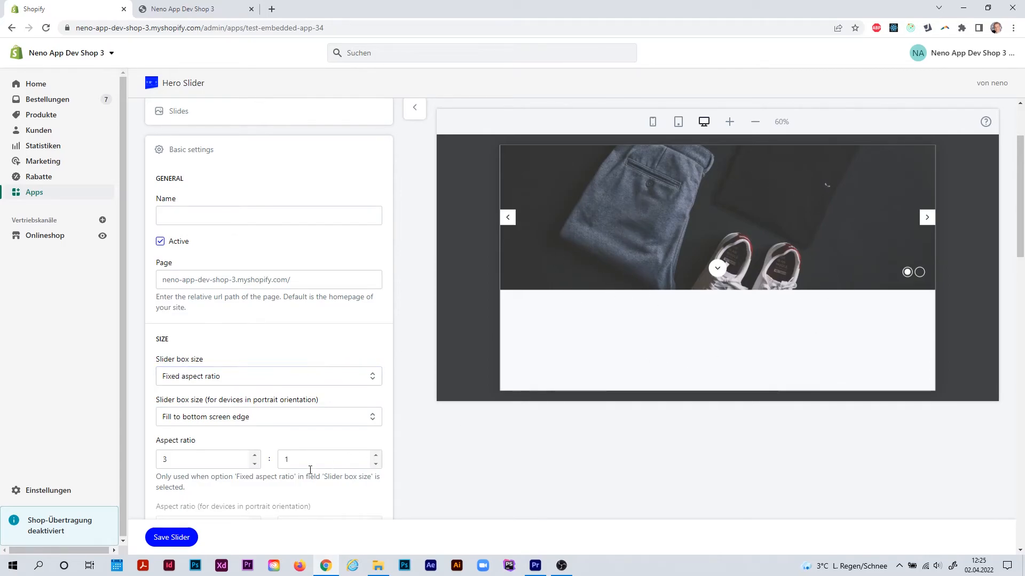
click(186, 538)
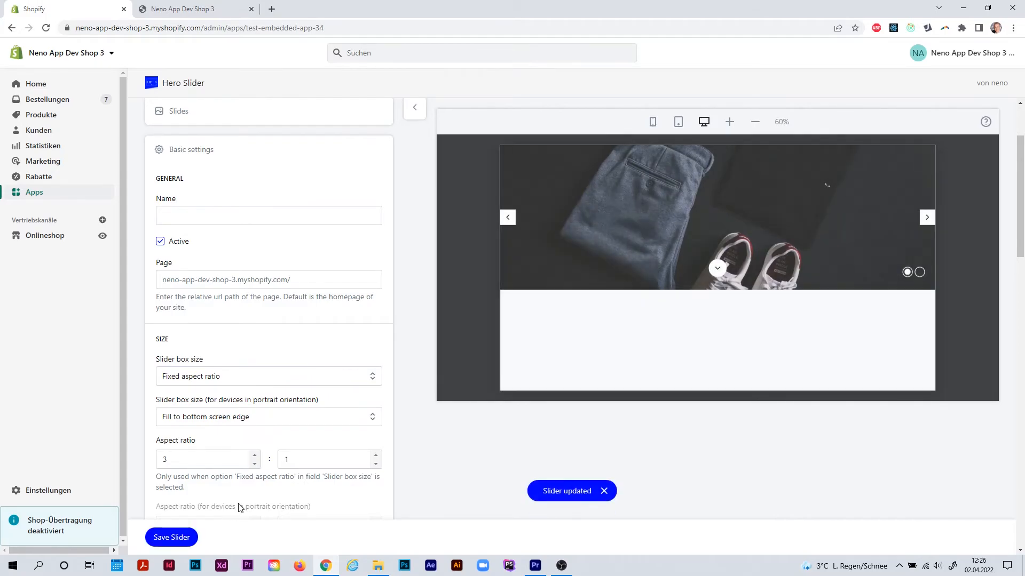
- Reload the storefront homepage to examine the slider's height, and return to the Hero Slider app
click(216, 8)
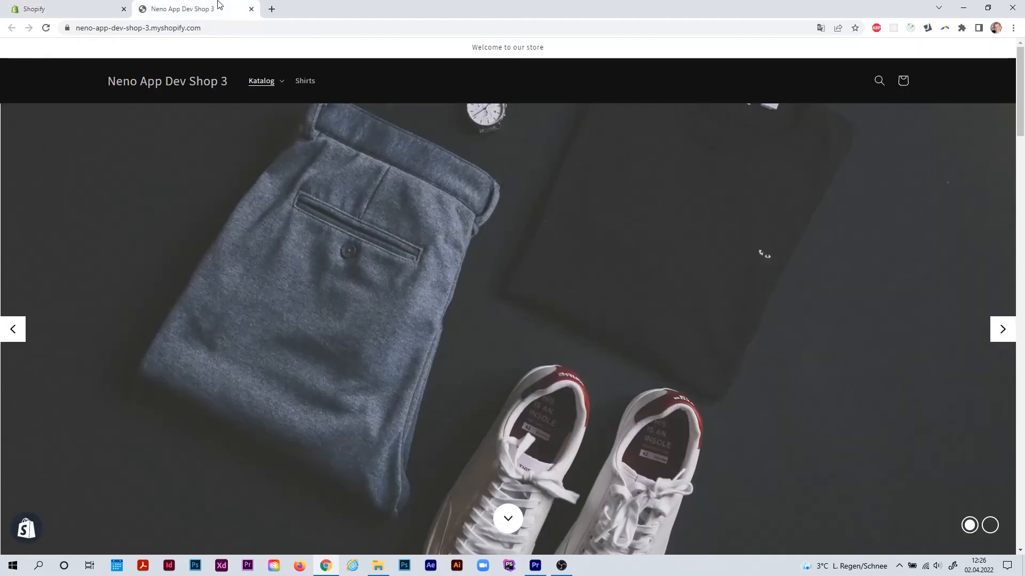
key(F5)
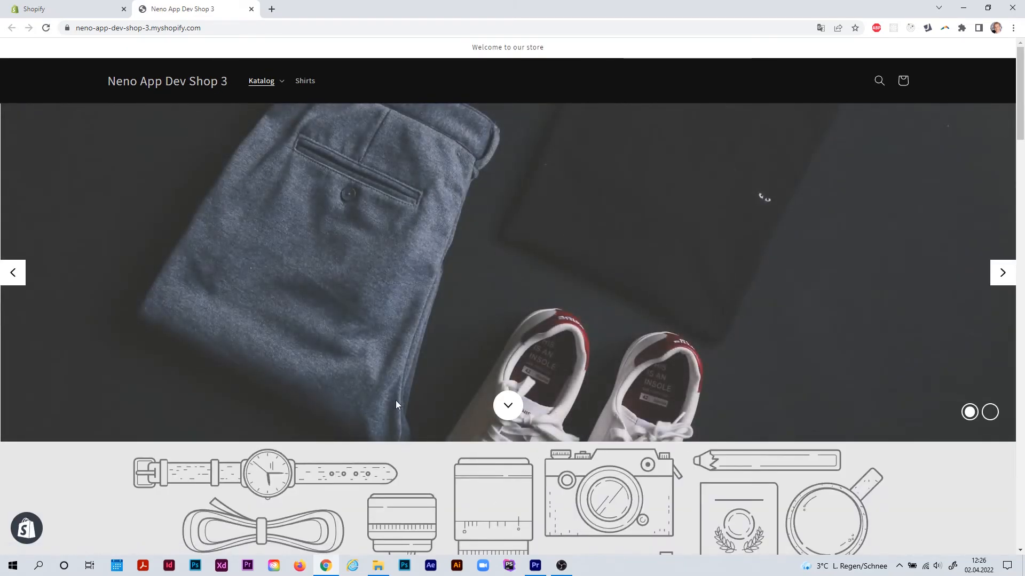
click(85, 5)
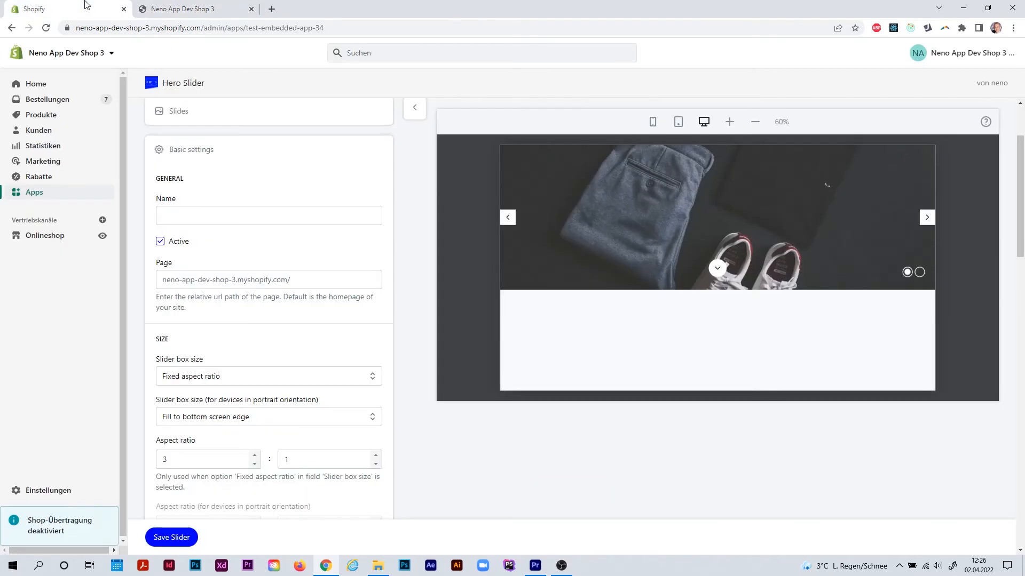
- Set the slider box size to Fill to bottom screen edge, save the slider, and collapse the basic settings
click(248, 380)
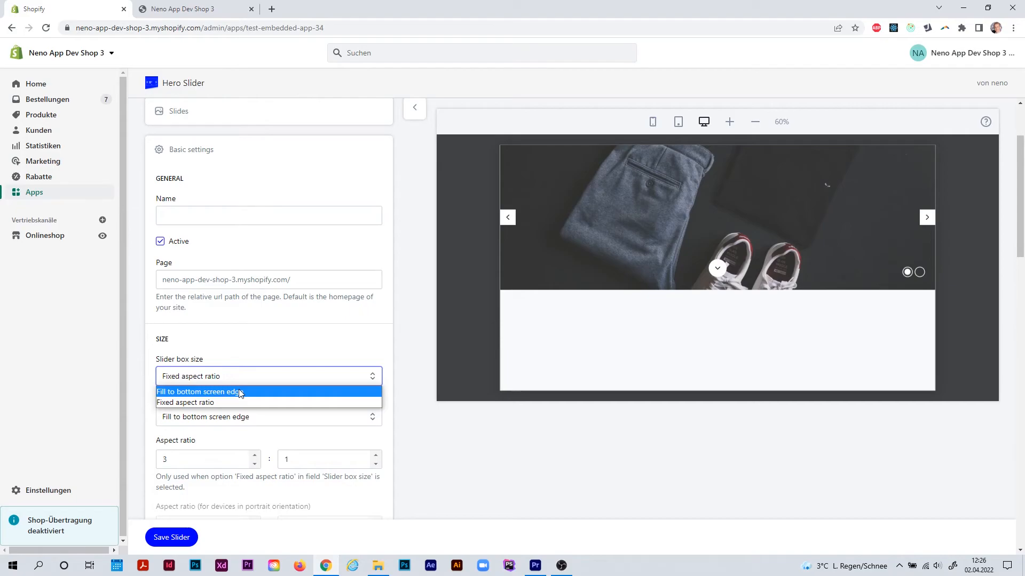
click(239, 392)
click(178, 539)
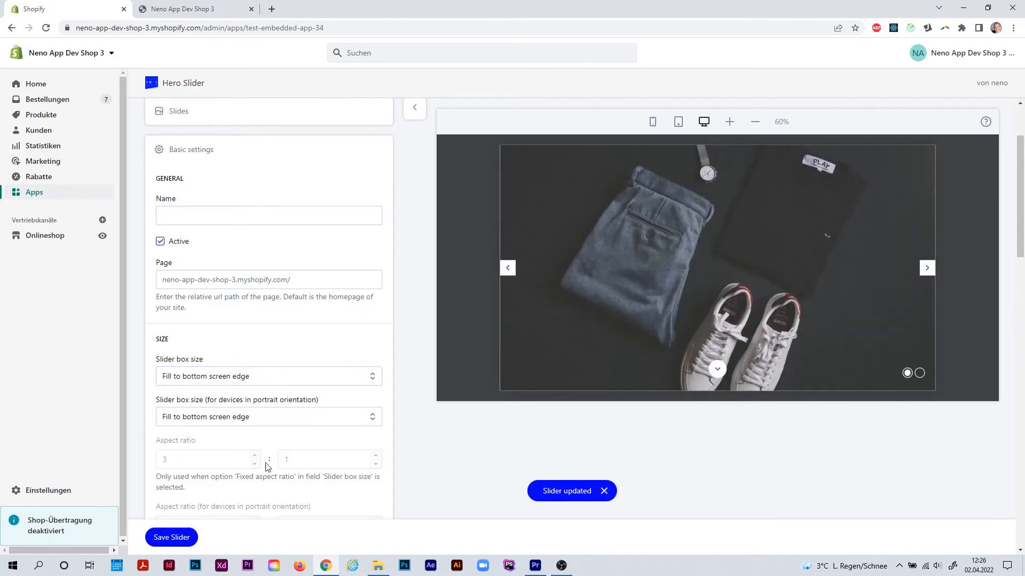
scroll(315, 426, up, 2)
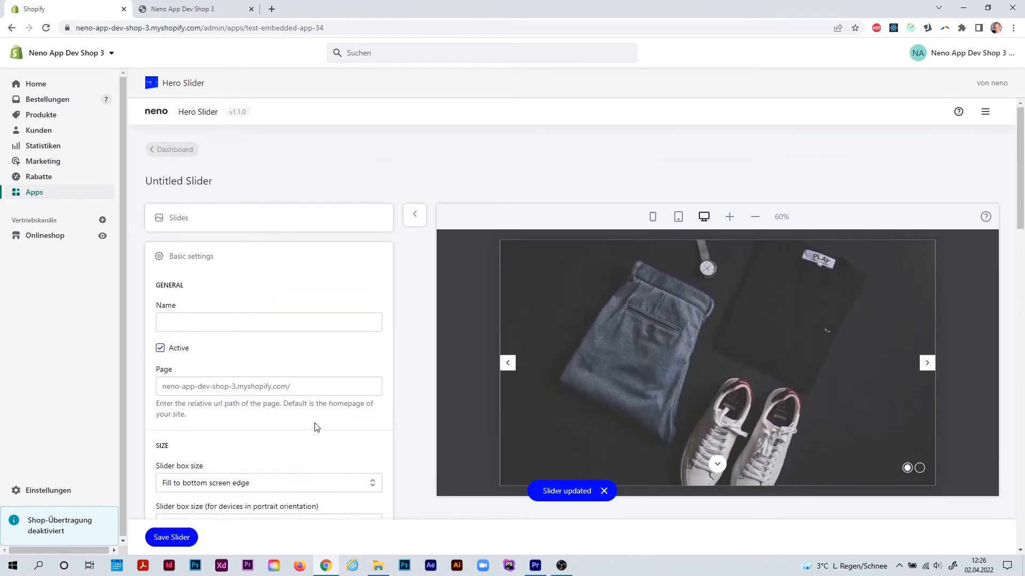
click(264, 259)
- Set the first slide's landscape image movement preset to Bottom right to top left and save the slider
click(263, 228)
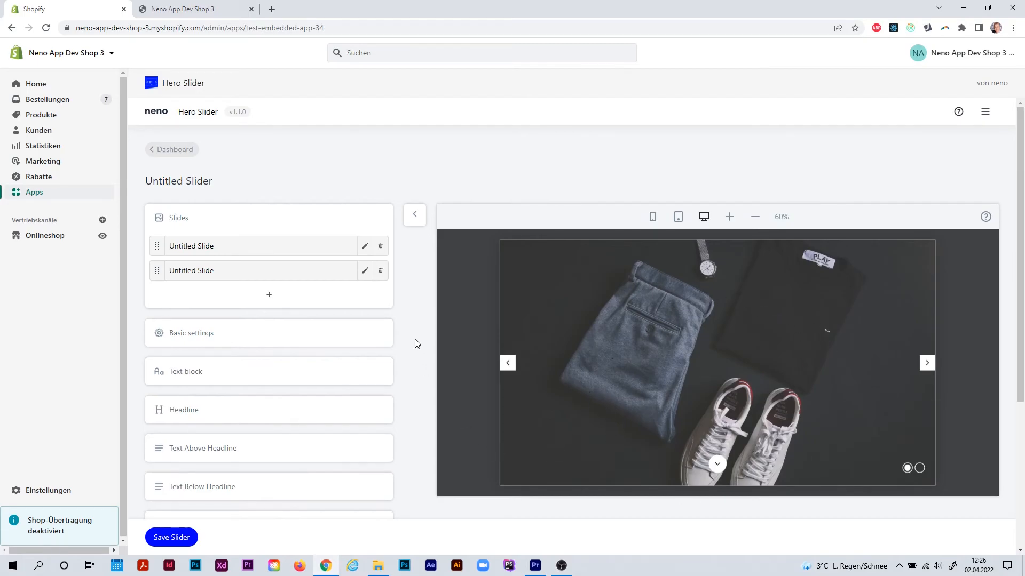
click(365, 247)
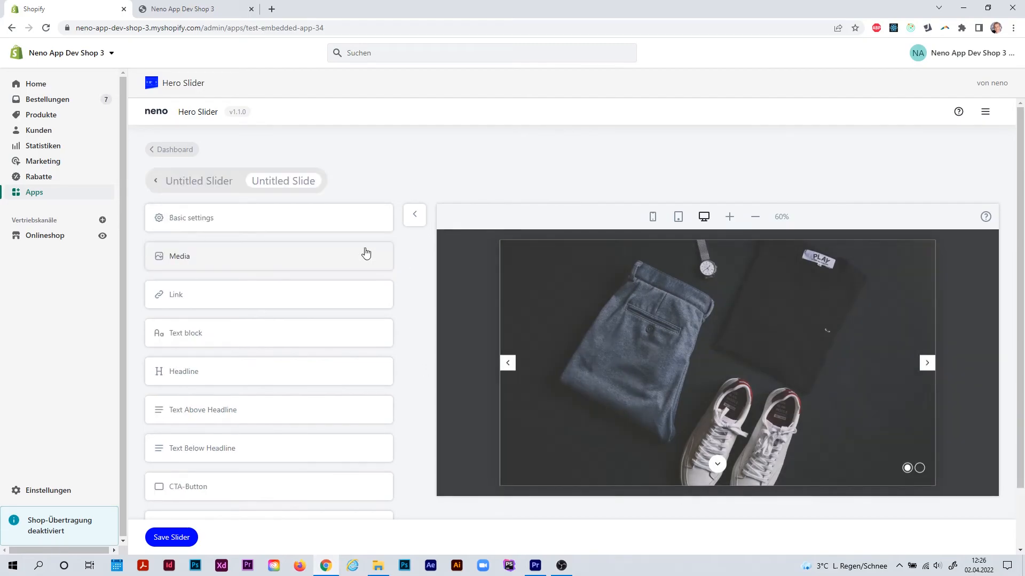
click(206, 267)
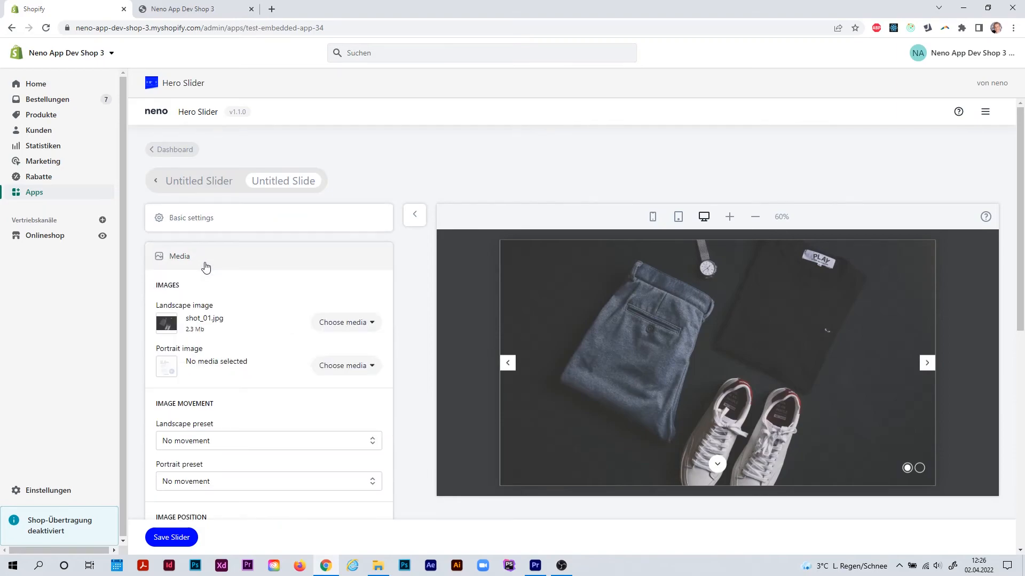
scroll(208, 303, down, 1)
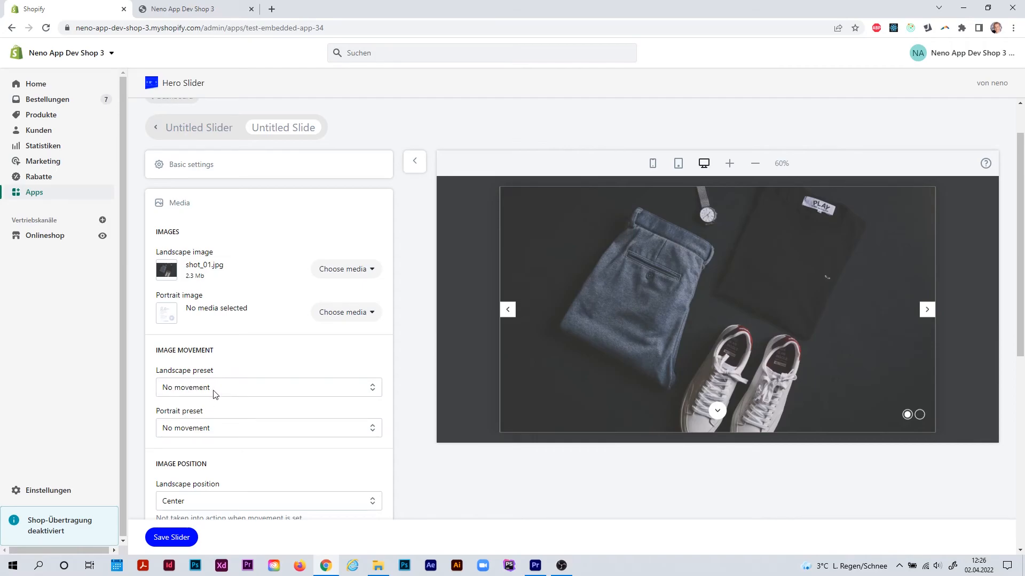
click(194, 389)
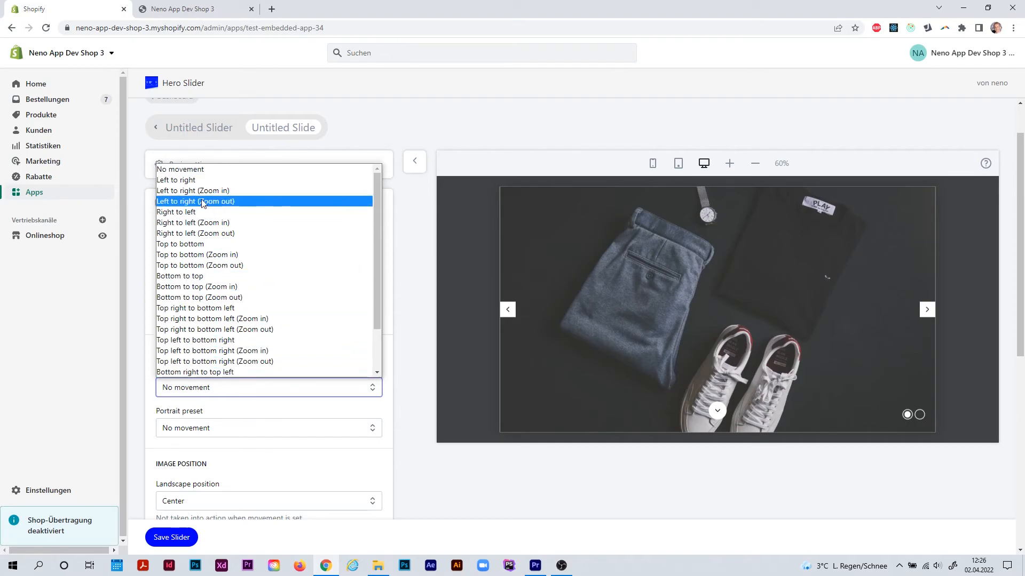
click(226, 373)
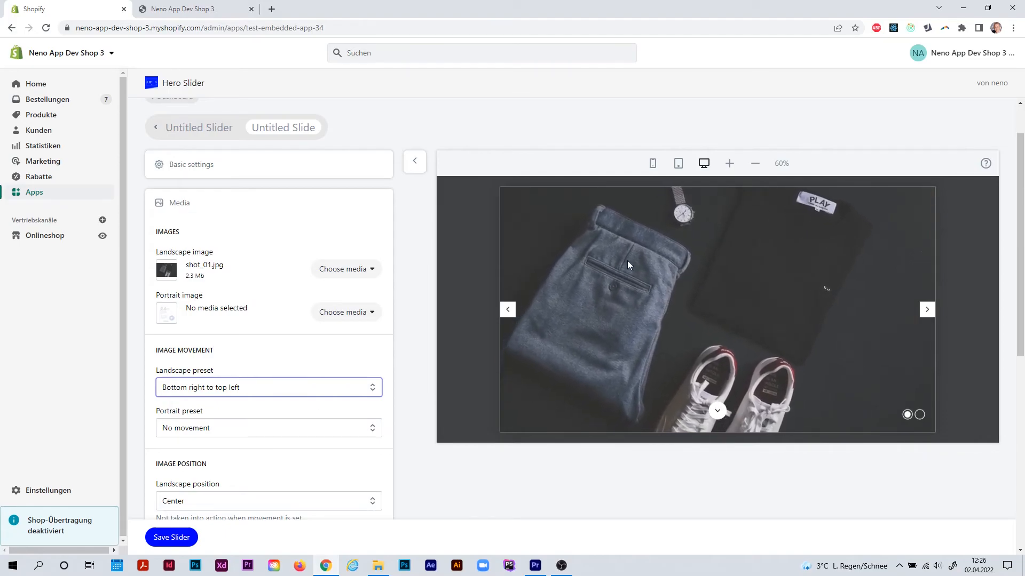
click(359, 443)
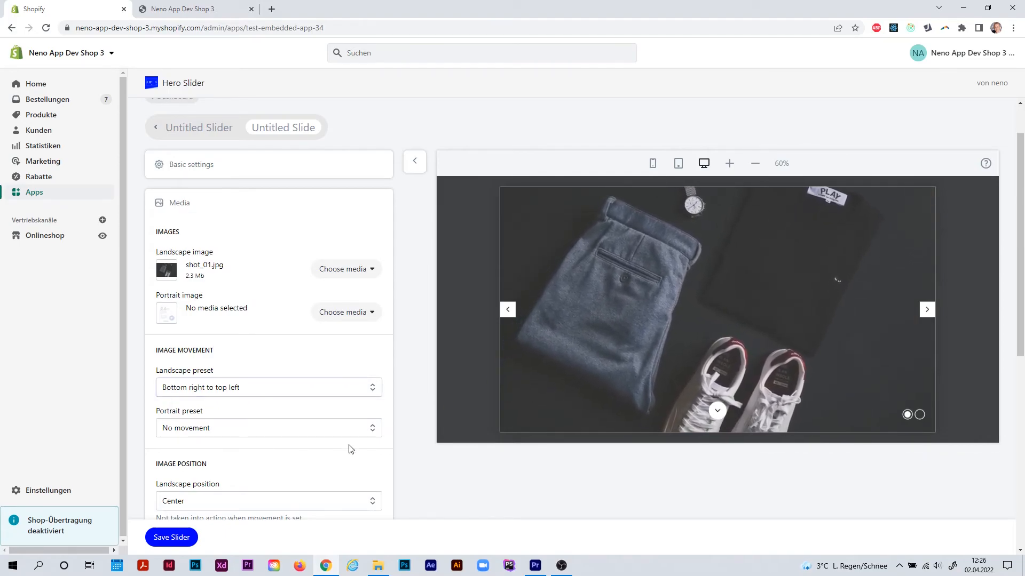
click(190, 535)
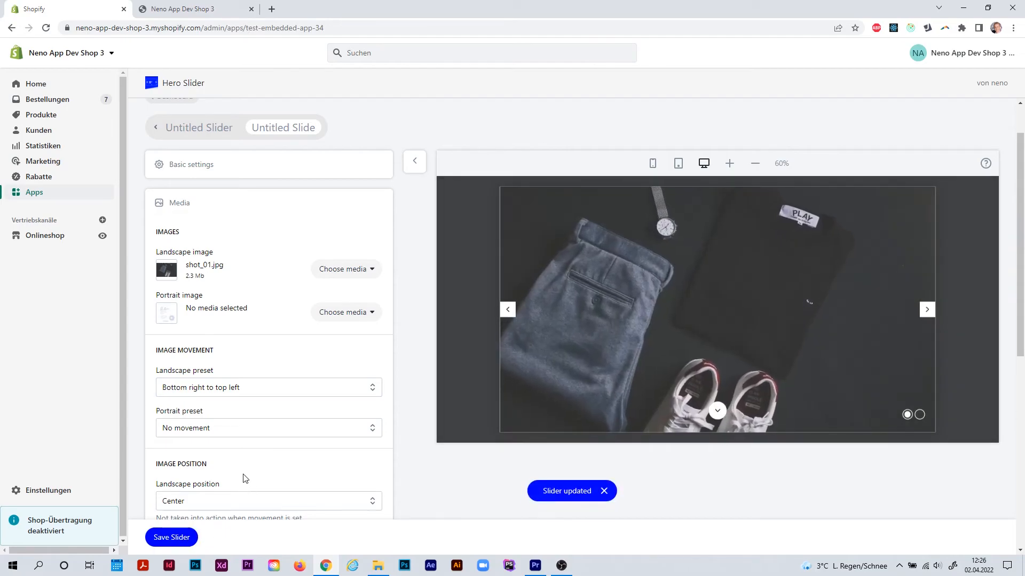
- Reload the storefront homepage to watch the slide's image movement, and return to the Hero Slider app
click(230, 4)
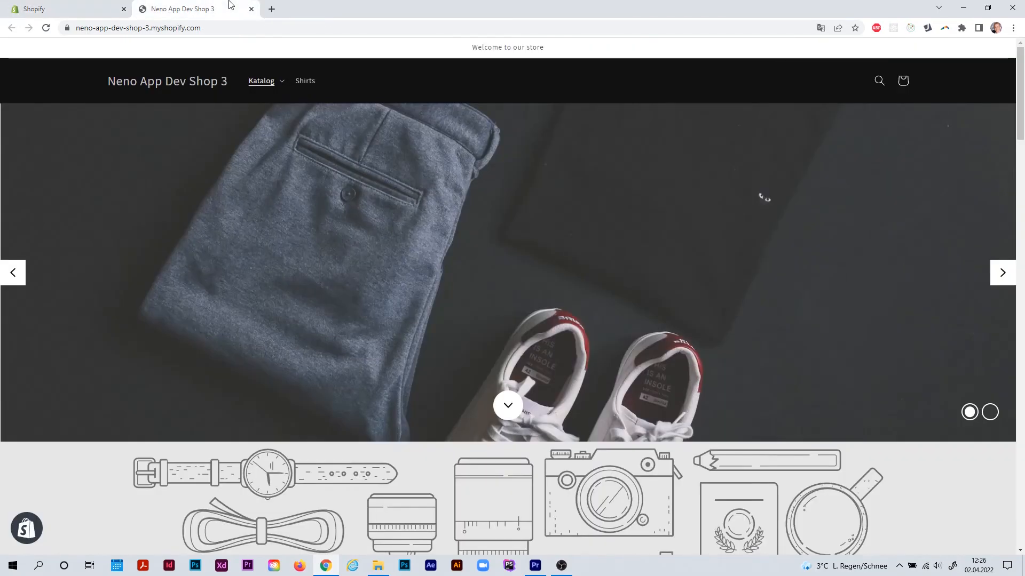
key(F5)
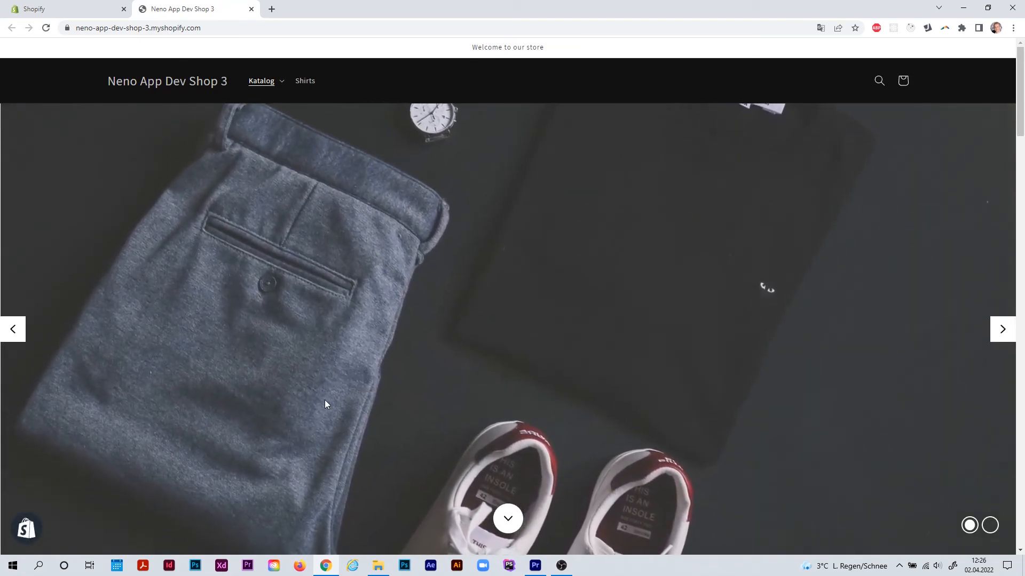
click(65, 7)
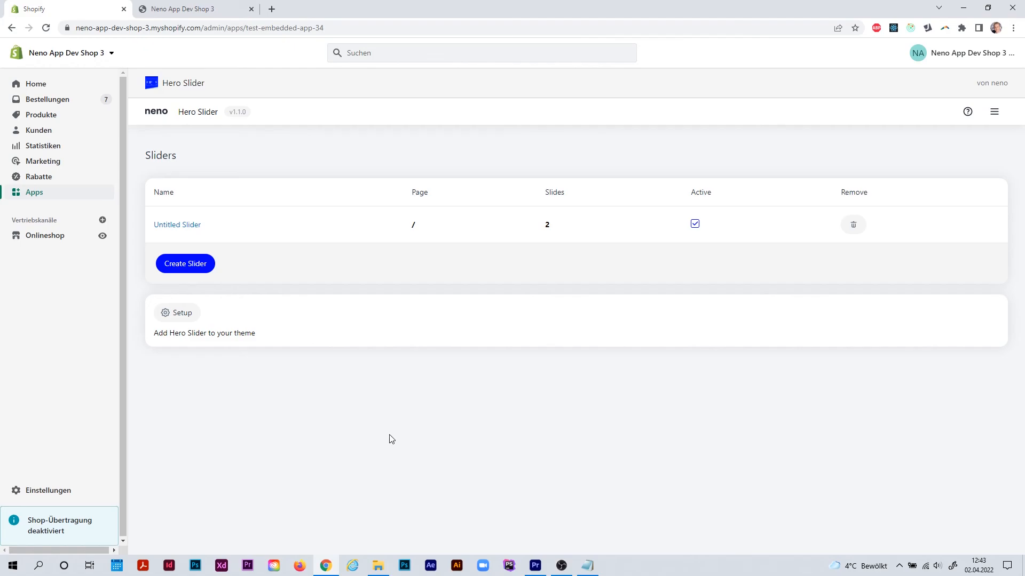
- Set Untitled Slider's page path to ?test=1 in its basic settings and save the slider
click(183, 228)
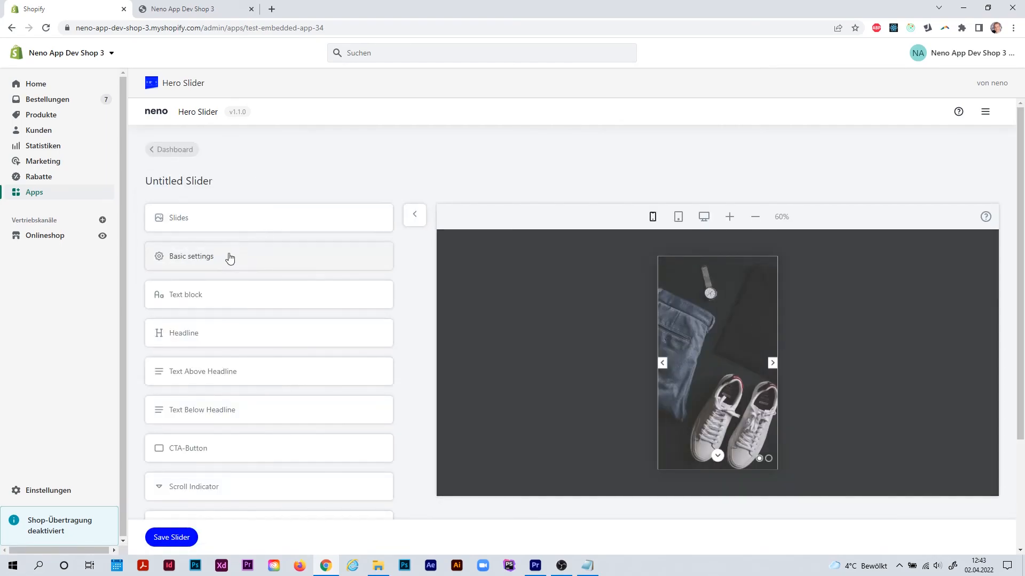
click(209, 263)
scroll(203, 319, down, 1)
scroll(203, 319, down, 2)
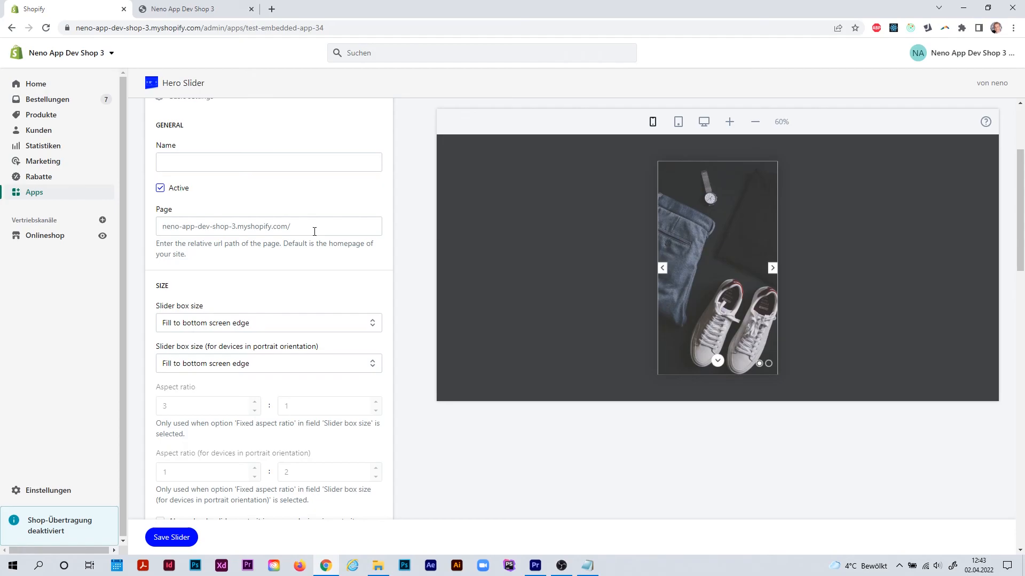
right_click(314, 228)
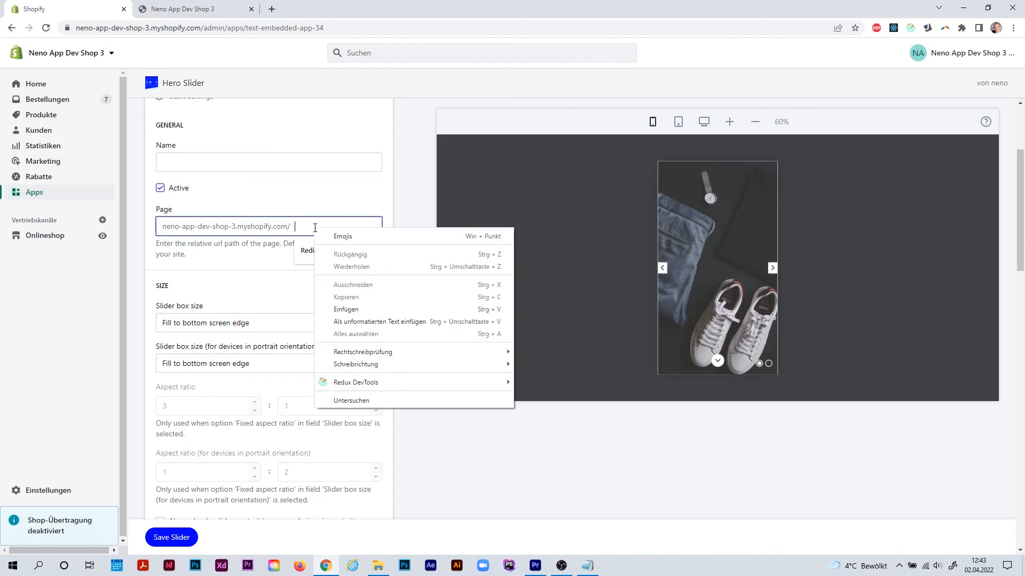
click(355, 311)
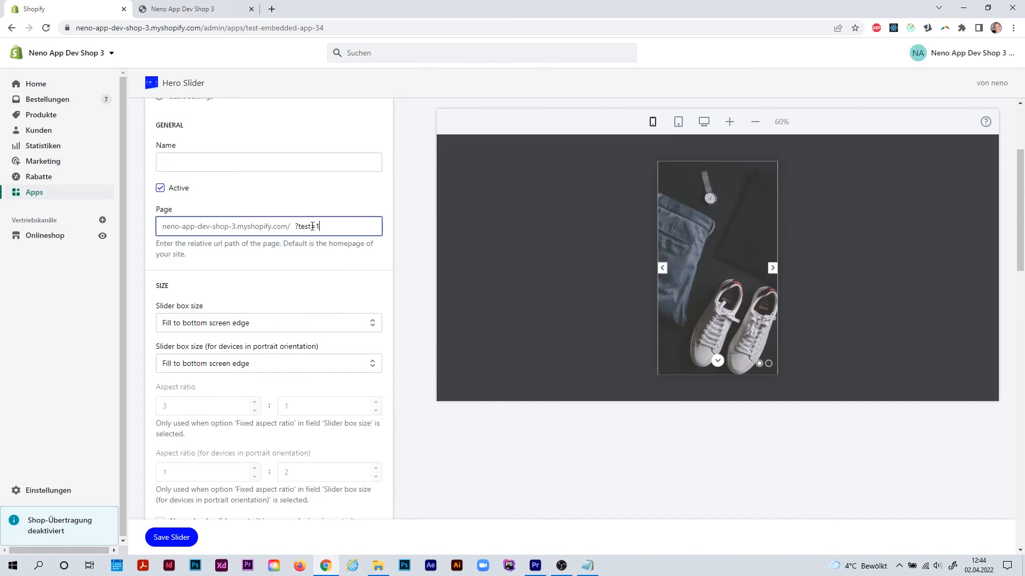
click(189, 538)
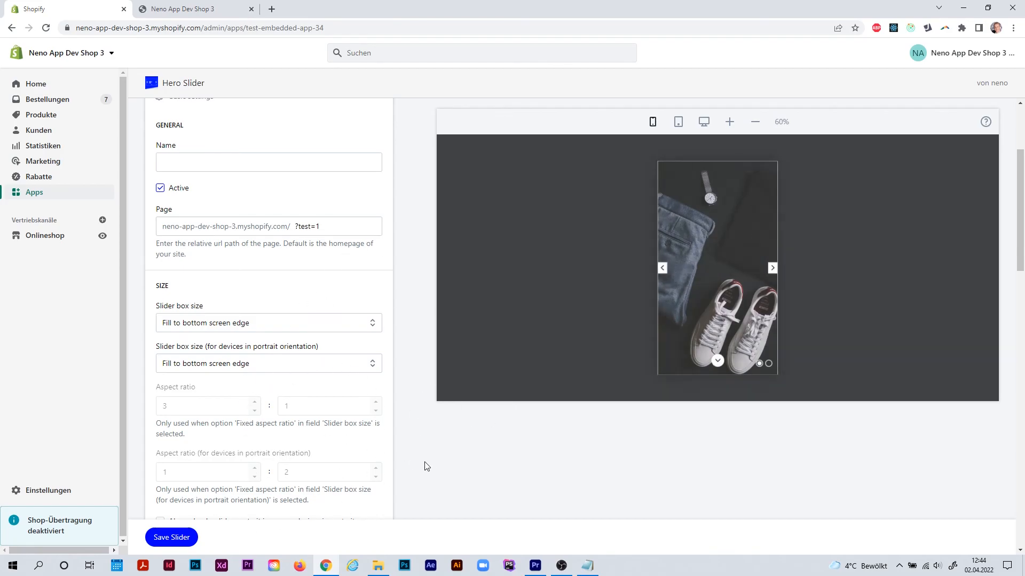
- Reload the storefront homepage, then load it with /?test=1 appended to its URL to check where the slider shows
click(199, 9)
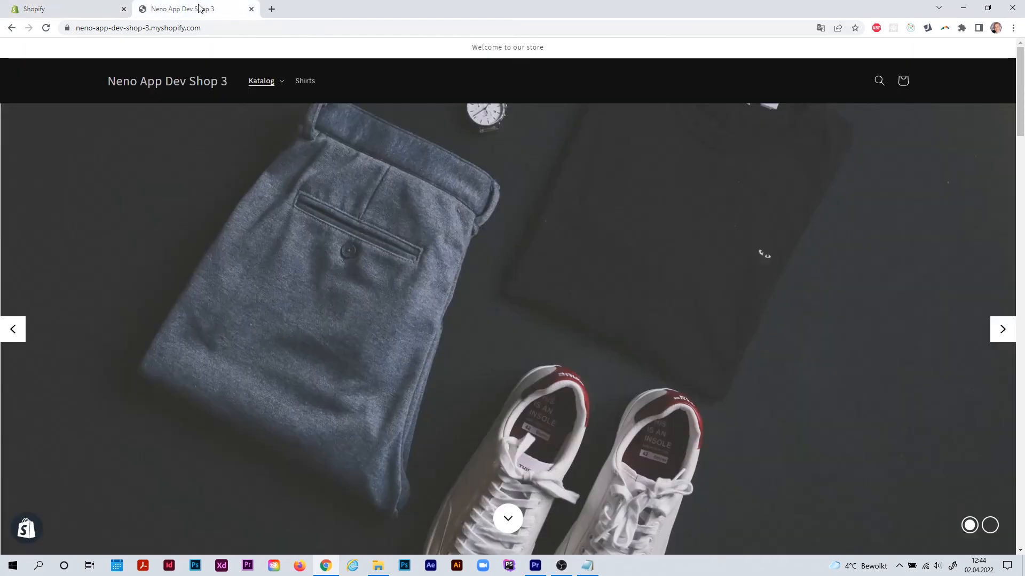
key(F5)
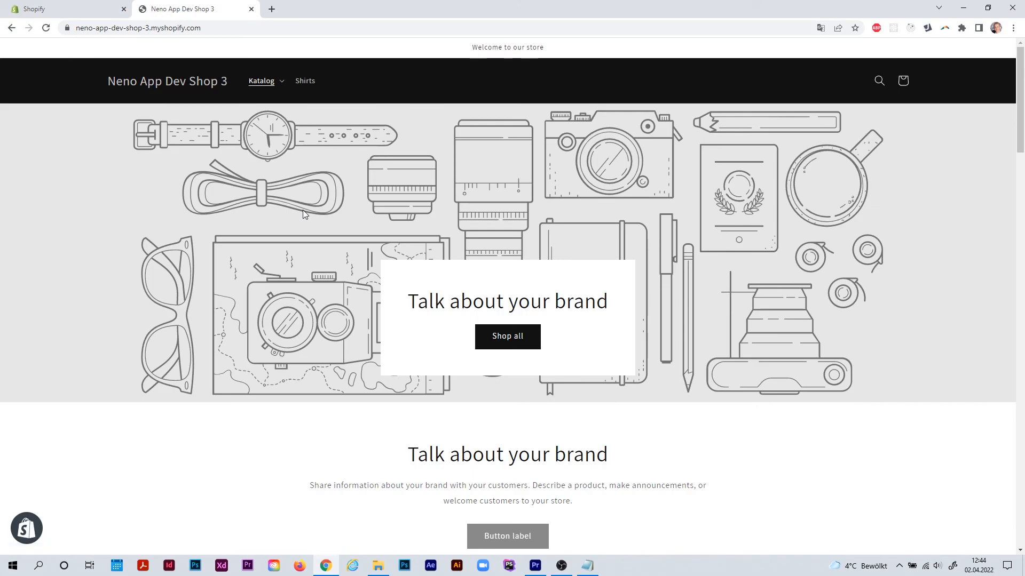
click(275, 30)
click(275, 31)
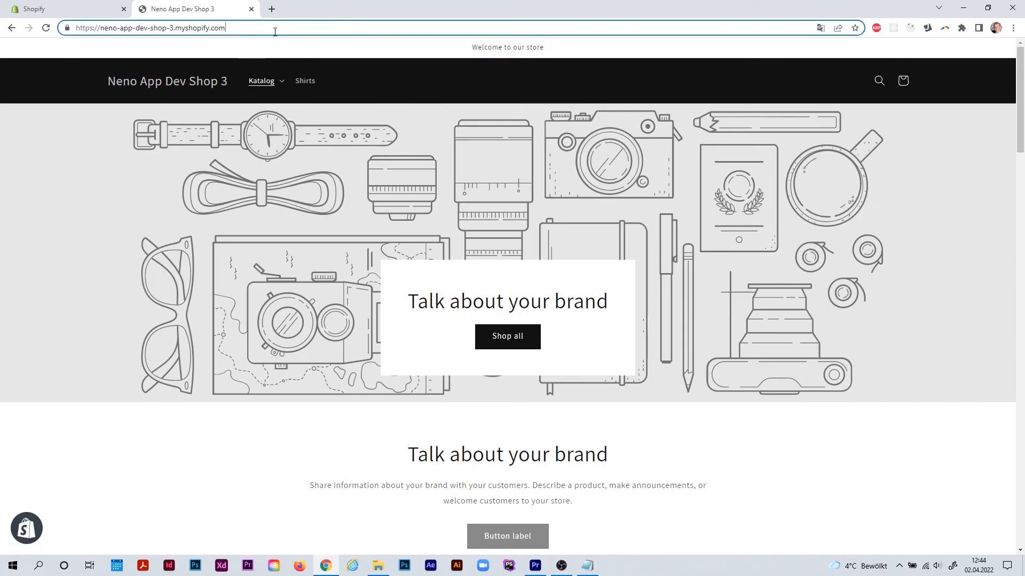
text(/?test=1)
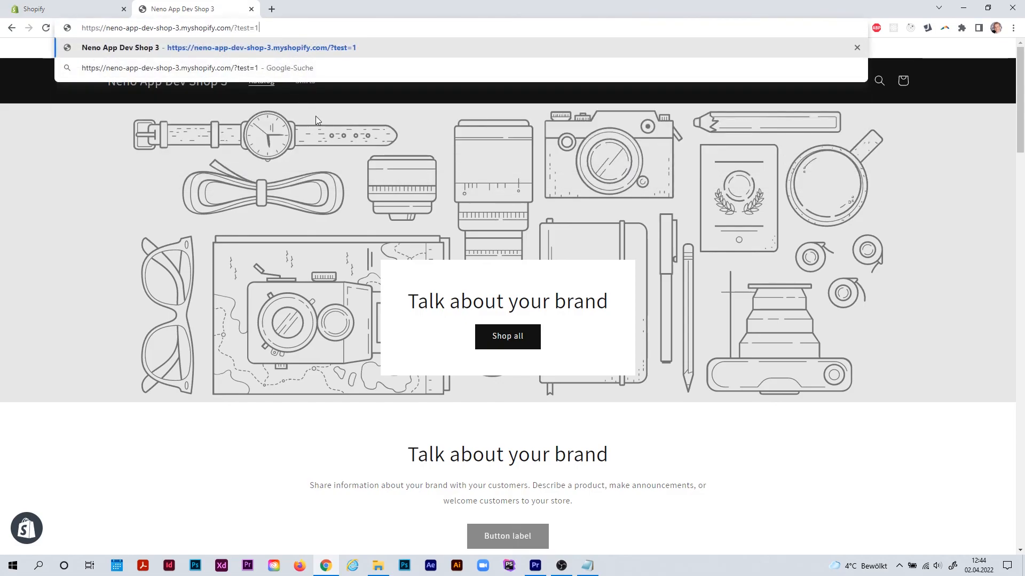
key(Return)
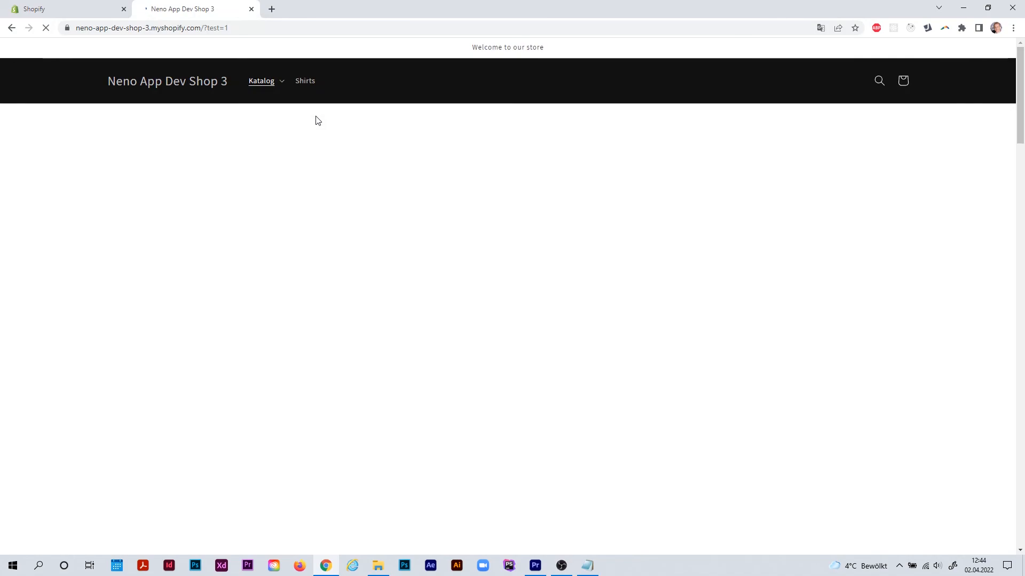